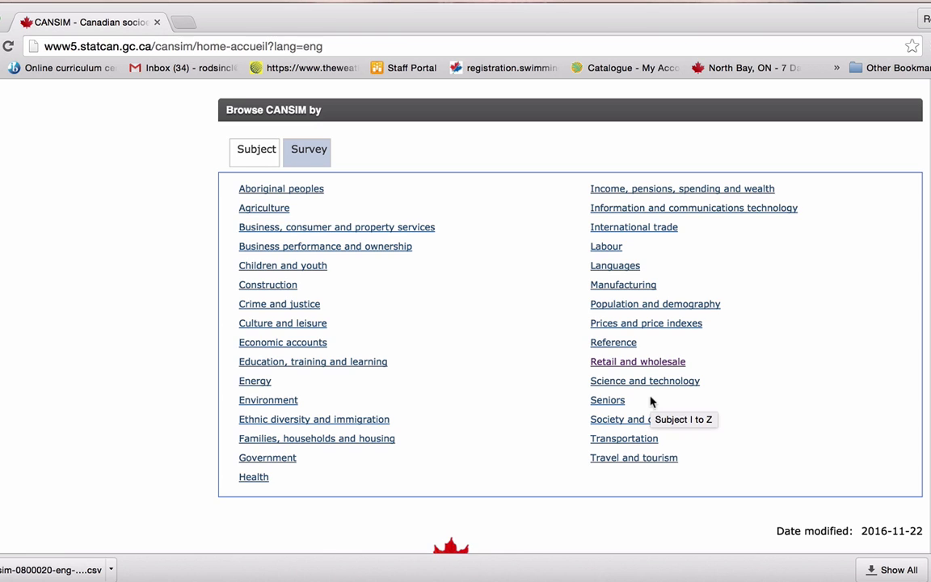
Browse the Retail and wholesale subject to retail sales by type of store and open table 080-0020.
scroll(652, 402, "up", 2)
scroll(651, 402, "down", 1)
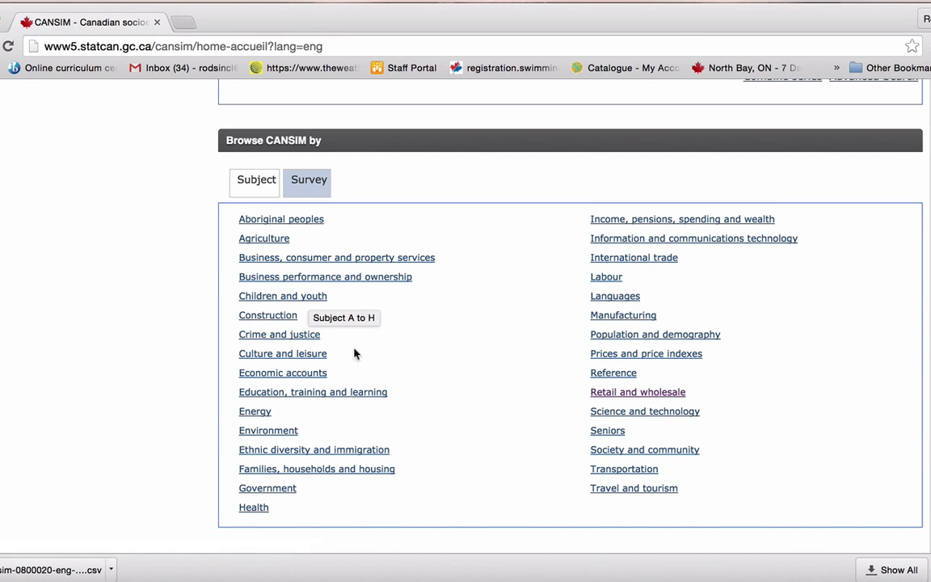
scroll(577, 396, "up", 1)
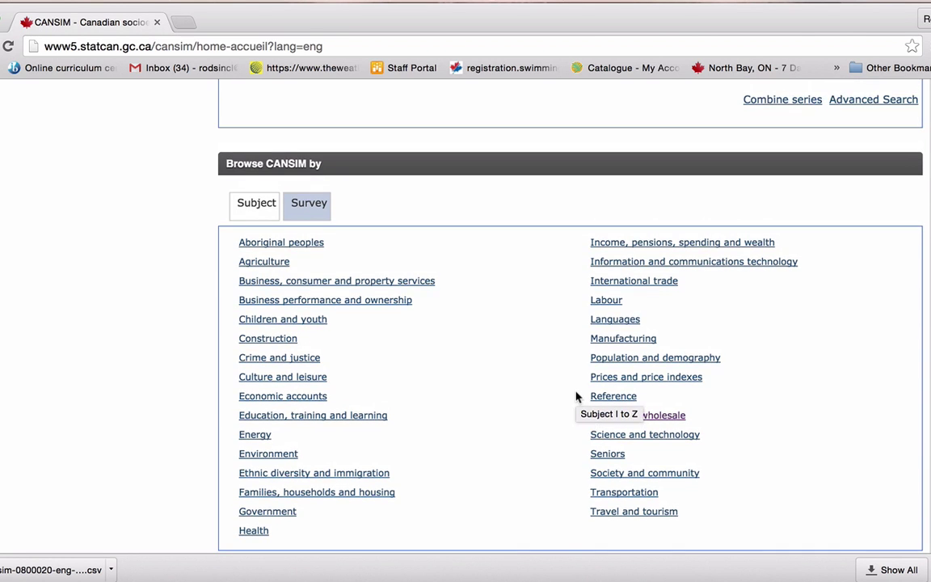
scroll(577, 396, "down", 2)
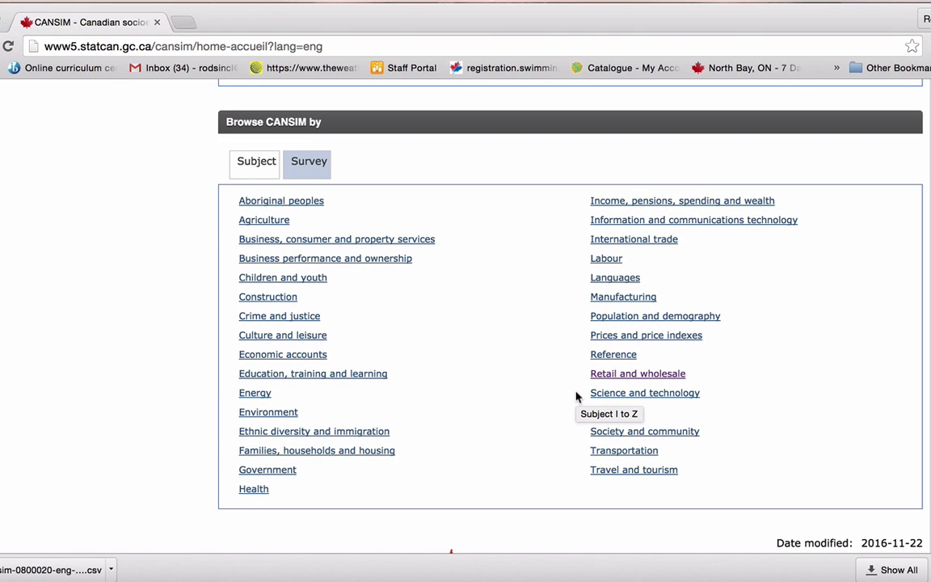
left_click(651, 374)
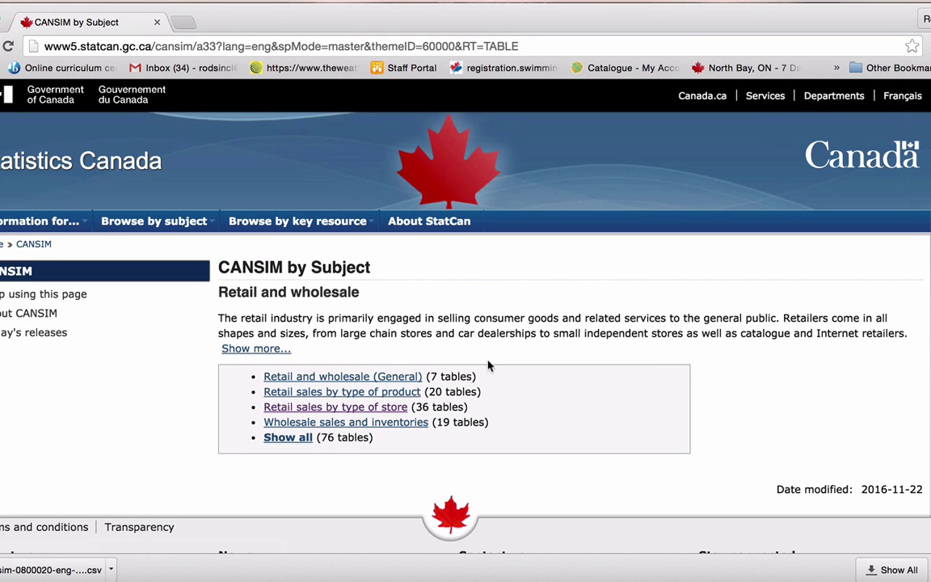
left_click(390, 408)
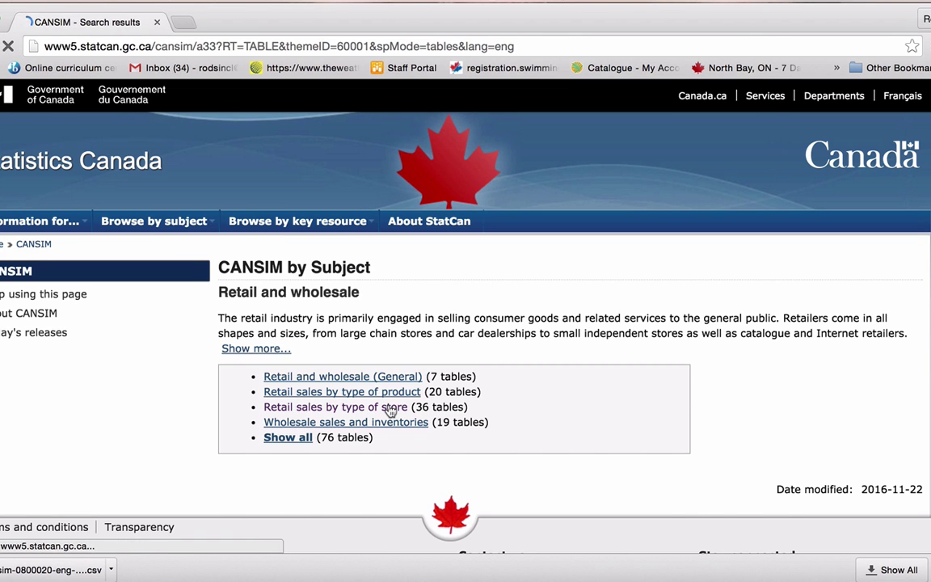
scroll(403, 402, "down", 1)
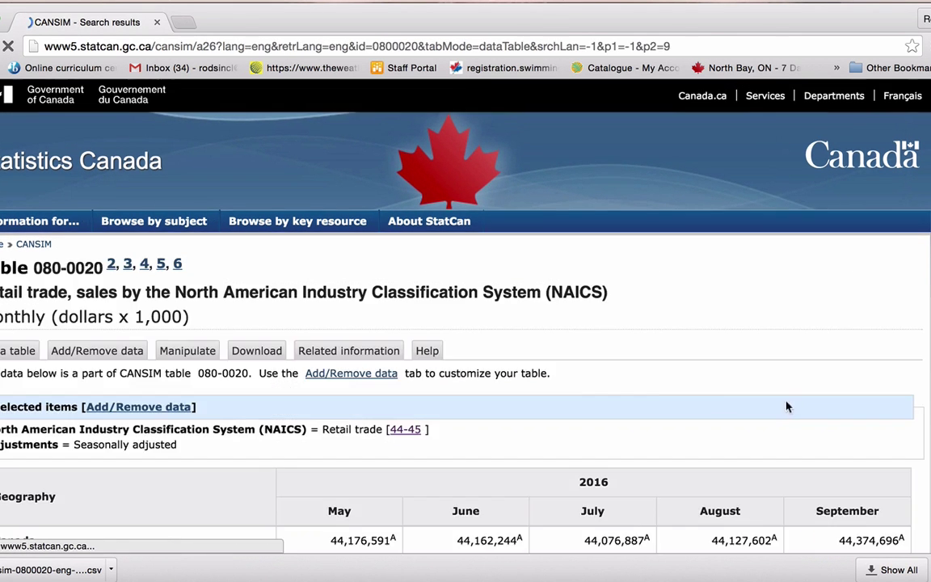
Examine the table's 2016 monthly retail trade figures by province and territory.
scroll(557, 374, "down", 5)
scroll(556, 379, "down", 1)
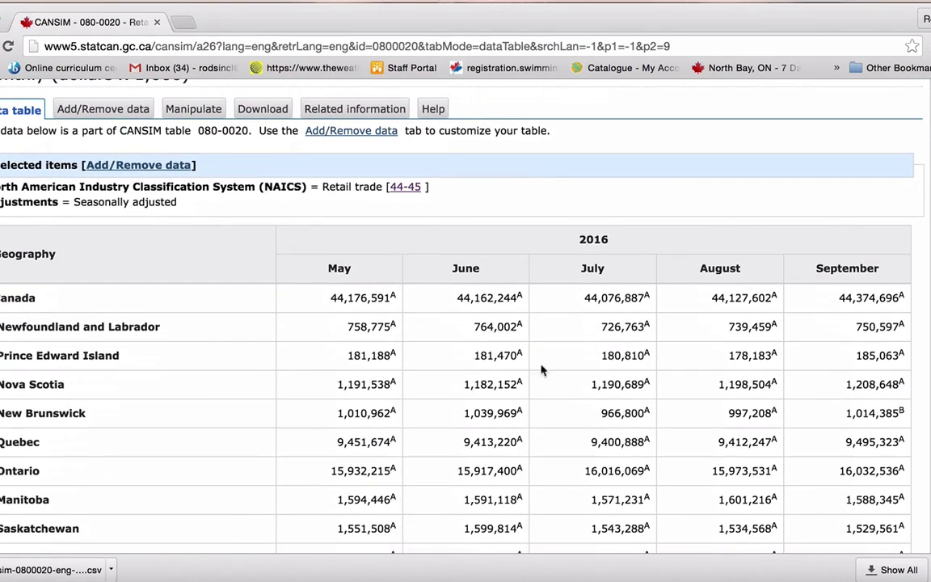
scroll(316, 390, "up", 4)
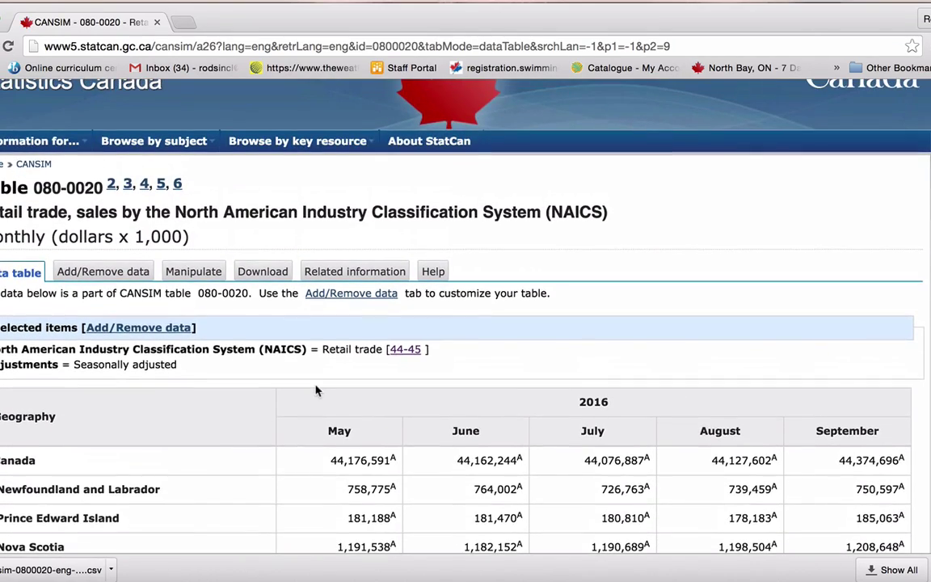
scroll(316, 391, "down", 8)
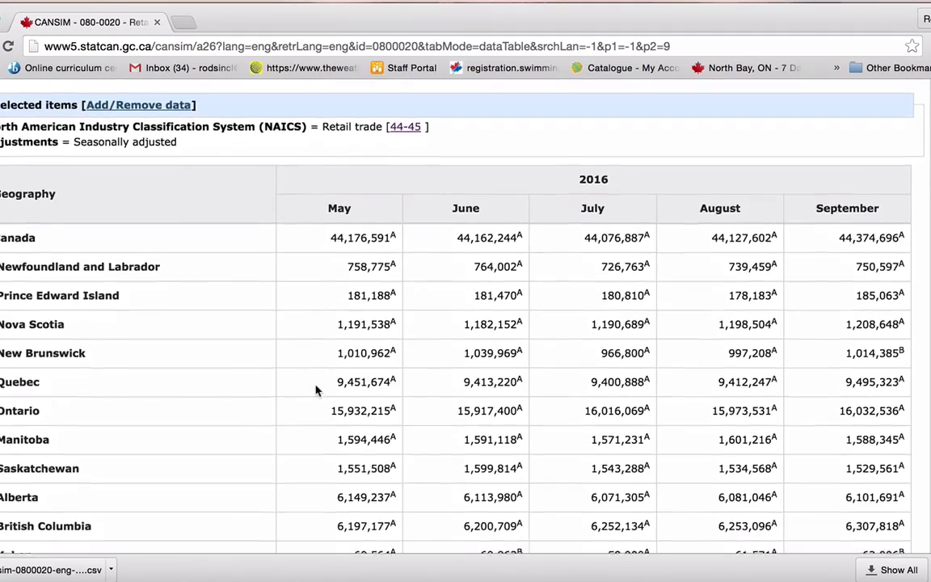
scroll(317, 390, "up", 6)
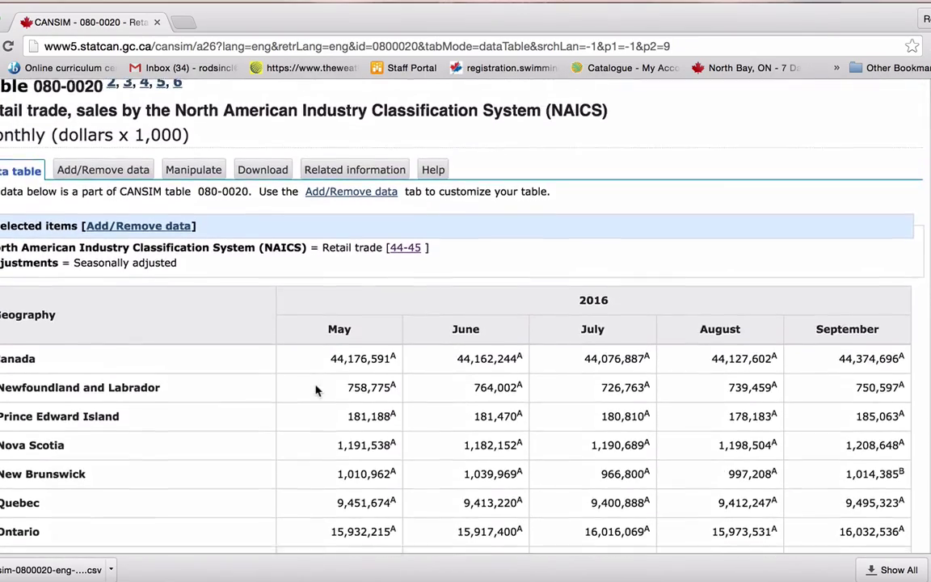
Read the quality indicator footnote below the table, highlighting the meanings of the data quality codes.
scroll(316, 391, "down", 10)
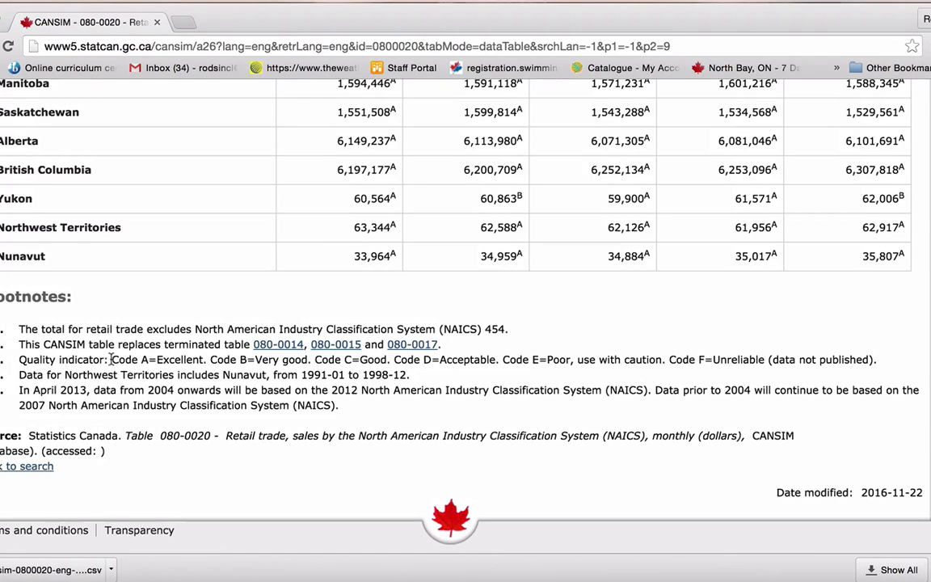
left_click_drag(111, 360, 408, 359)
left_click_drag(503, 359, 570, 360)
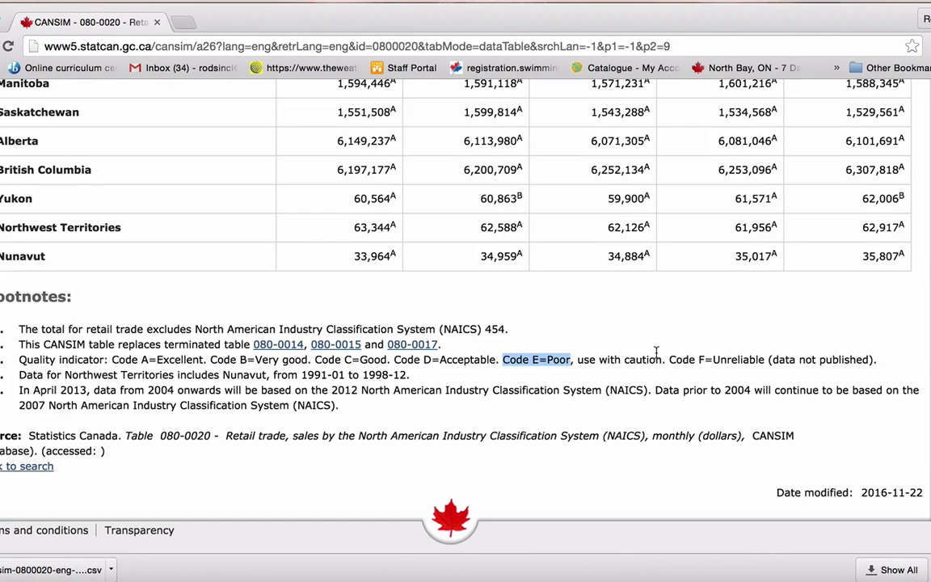
left_click_drag(669, 360, 710, 363)
scroll(606, 292, "up", 10)
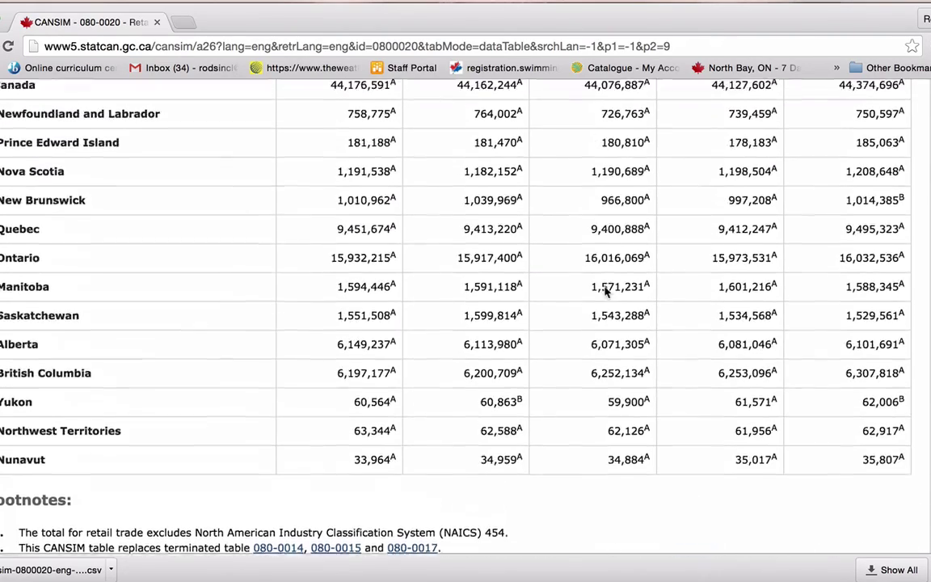
scroll(605, 287, "down", 1)
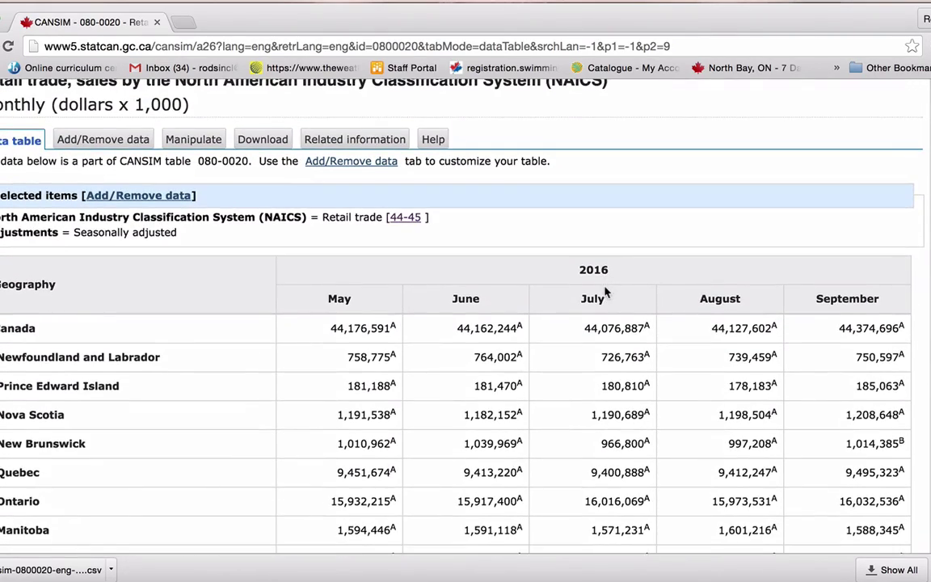
Open the table's data customization, deselect all geographies and select only Ontario.
left_click(69, 141)
scroll(166, 380, "down", 2)
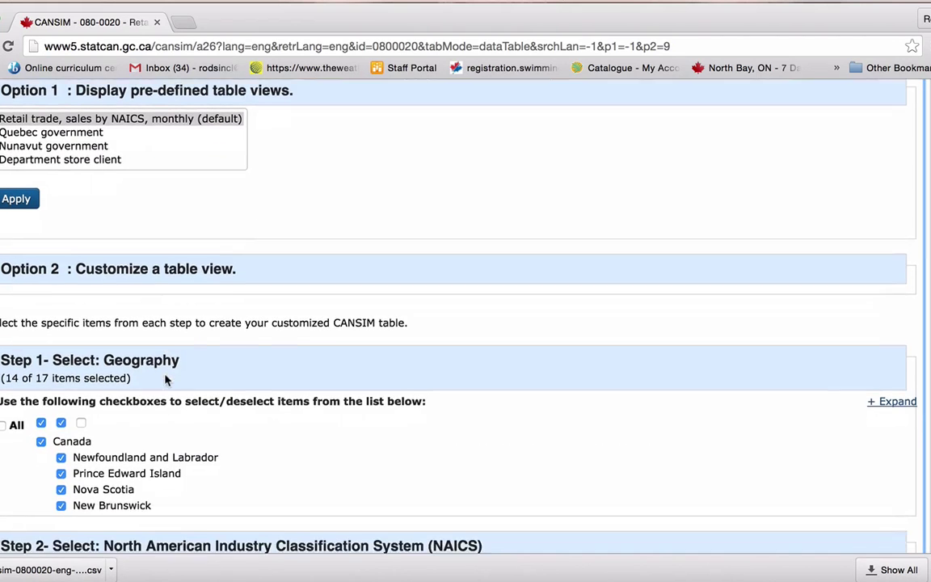
scroll(166, 380, "down", 2)
scroll(153, 388, "up", 4)
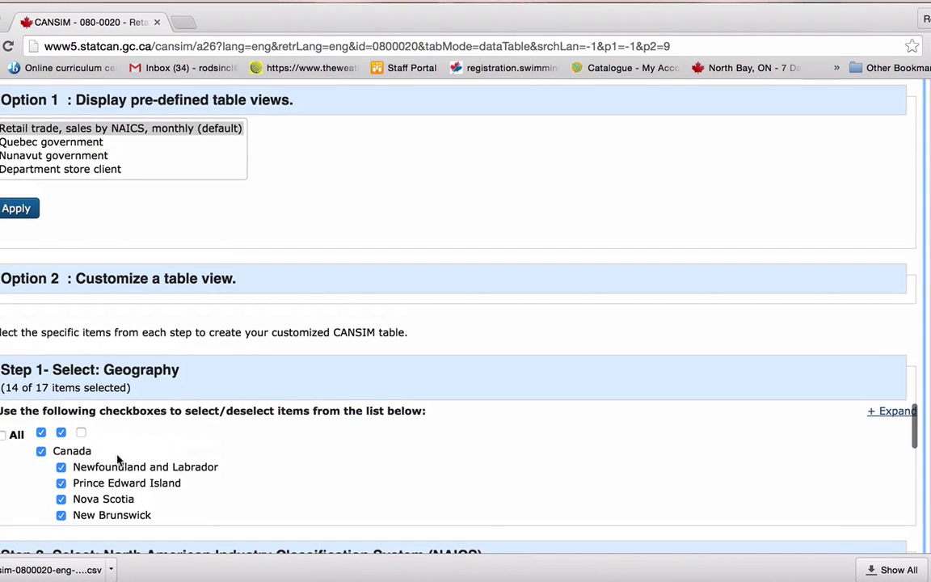
left_click(3, 435)
scroll(95, 477, "down", 2)
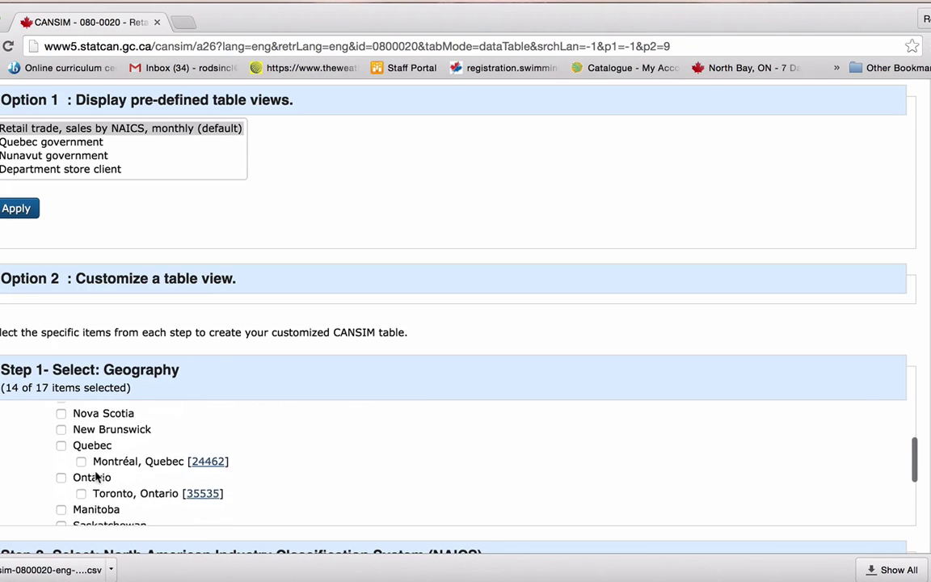
scroll(156, 527, "down", 6)
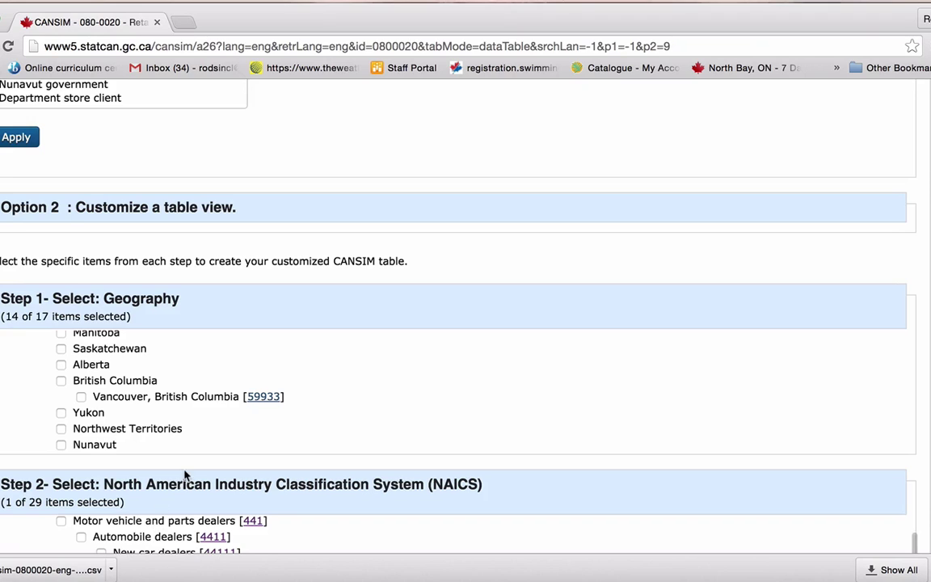
Add Electronics and appliance stores [443] to the selected NAICS categories.
scroll(184, 476, "down", 5)
scroll(577, 474, "down", 10)
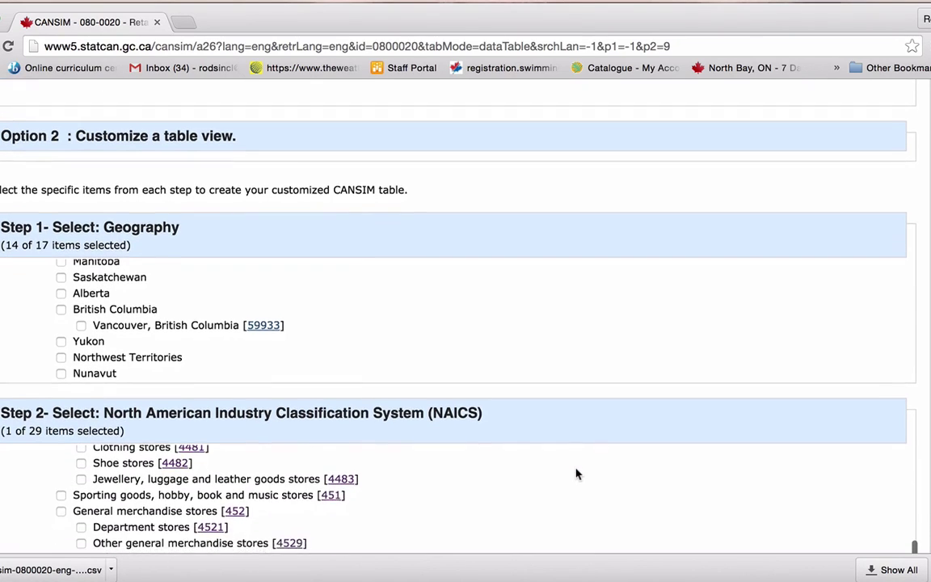
scroll(577, 474, "up", 3)
scroll(536, 401, "up", 10)
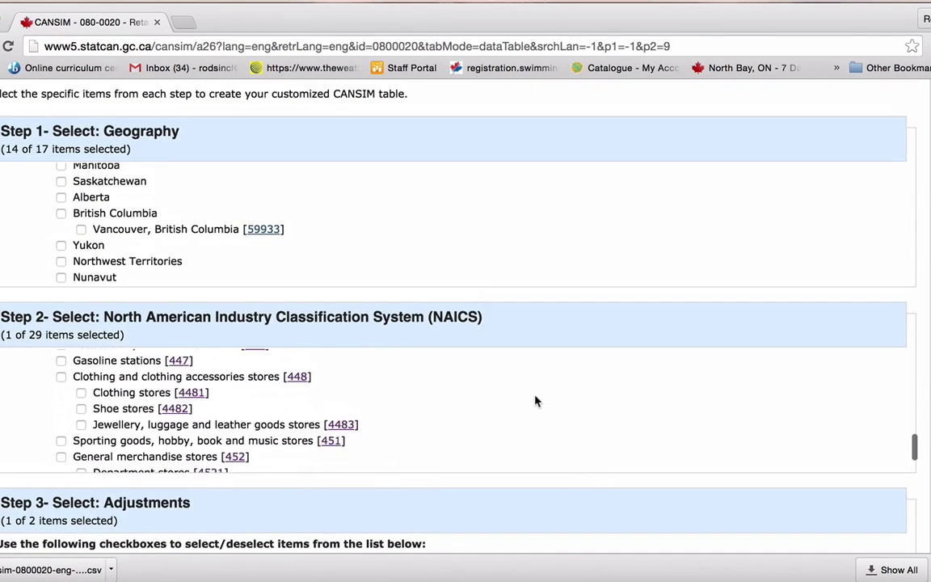
scroll(536, 401, "down", 2)
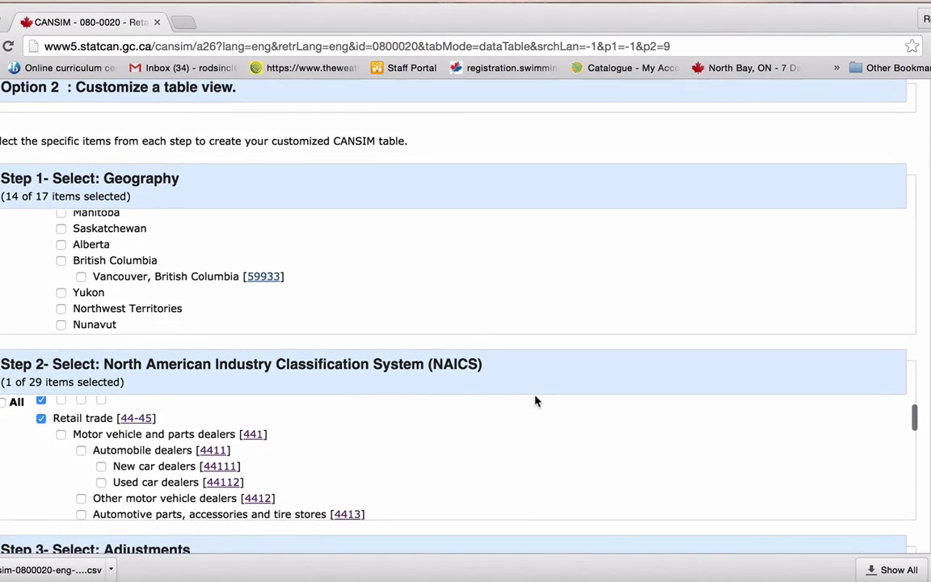
scroll(477, 407, "down", 3)
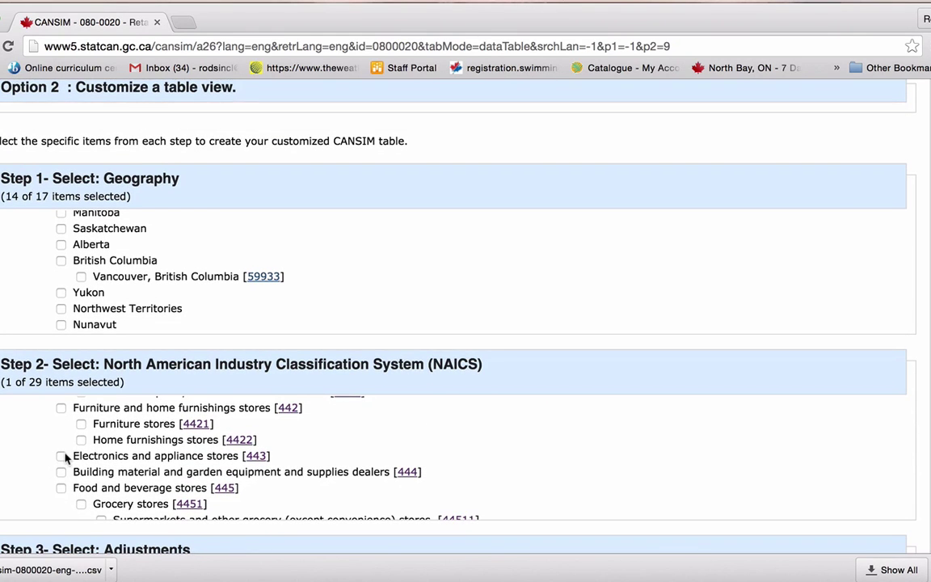
Choose Unadjusted as the only adjustment and set the time frame's starting year to 2004.
scroll(205, 475, "down", 10)
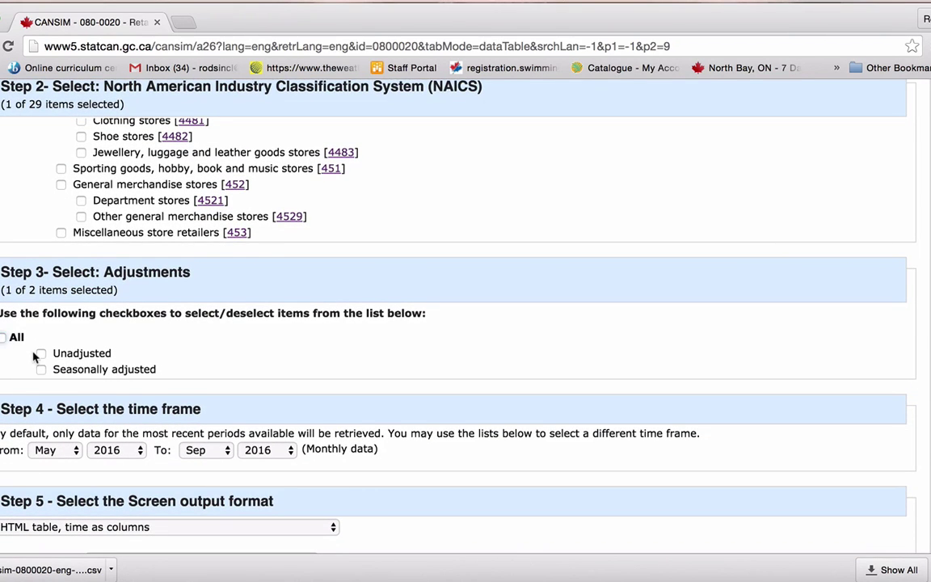
left_click(40, 355)
left_click(132, 453)
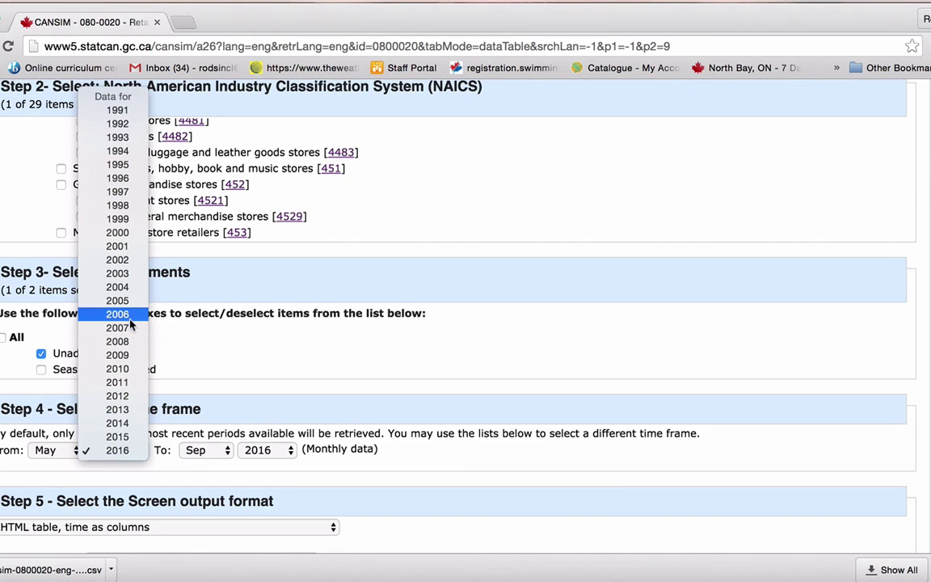
left_click(271, 367)
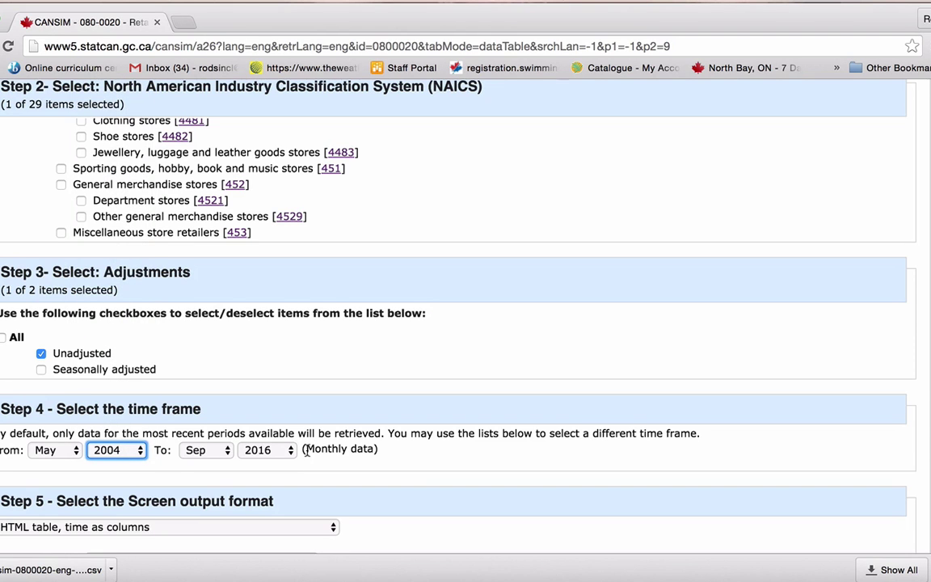
Set the screen output format to HTML table, time as rows, and apply the customized table settings.
scroll(307, 447, "down", 5)
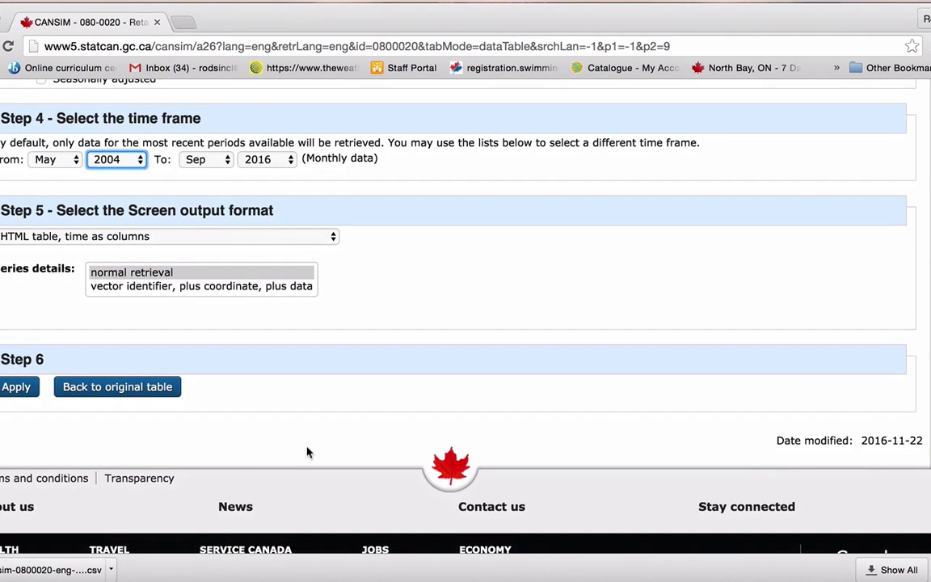
scroll(301, 434, "up", 1)
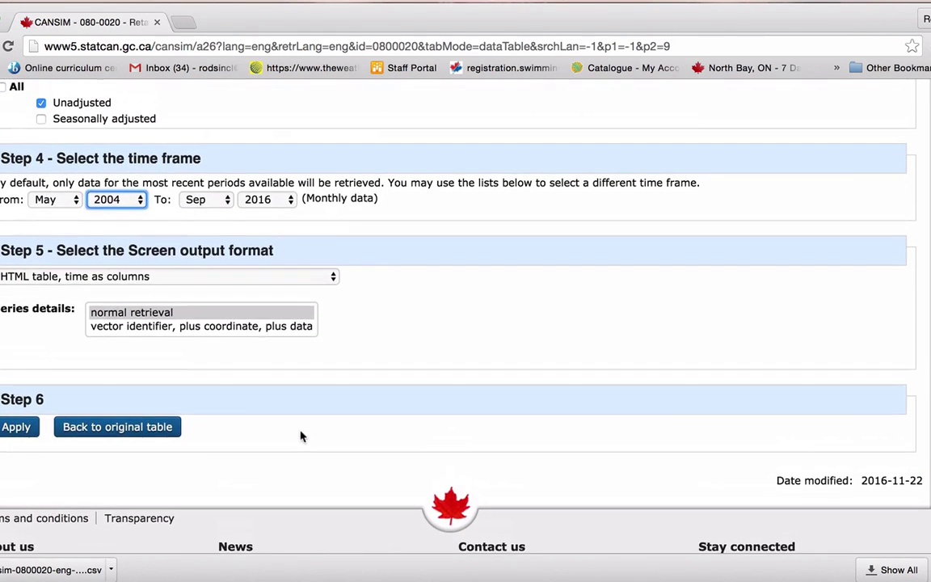
left_click(225, 278)
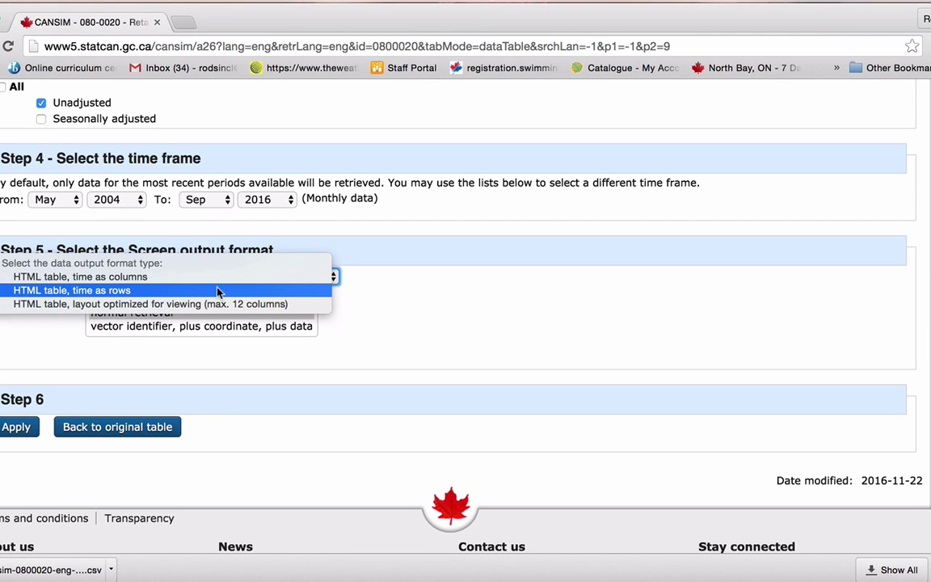
left_click(217, 291)
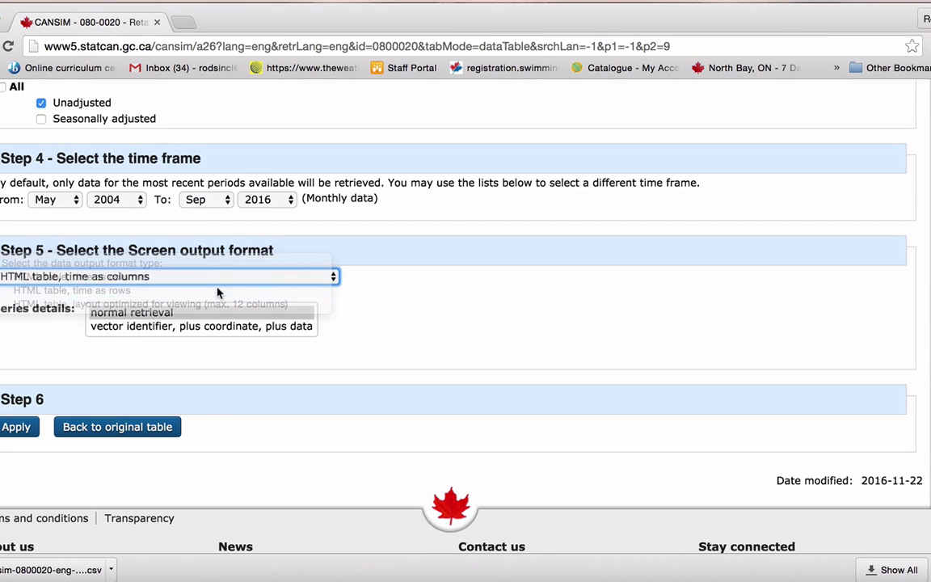
left_click(21, 430)
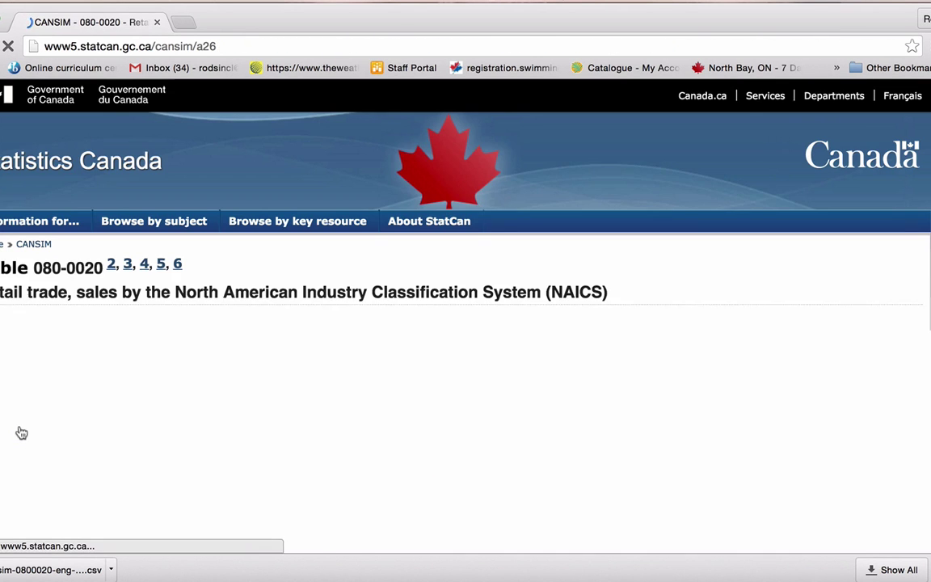
Look through the customized table's monthly Ontario figures for retail trade and electronics and appliance stores.
scroll(21, 433, "down", 8)
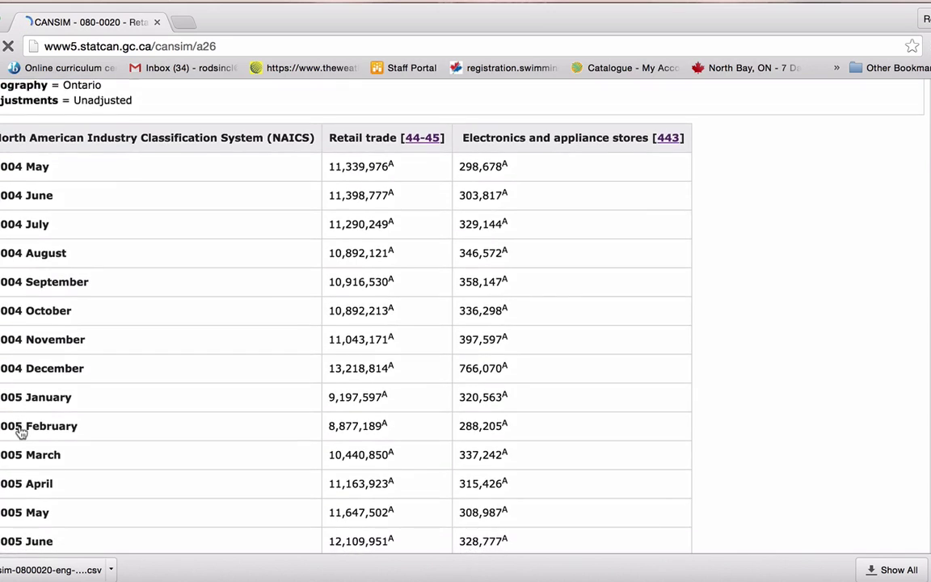
scroll(20, 432, "up", 3)
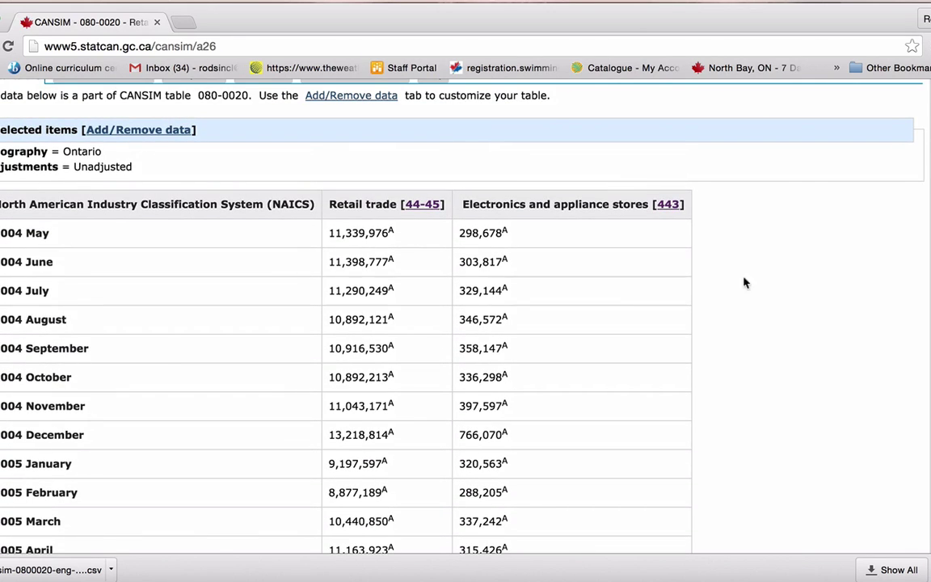
scroll(799, 353, "down", 3)
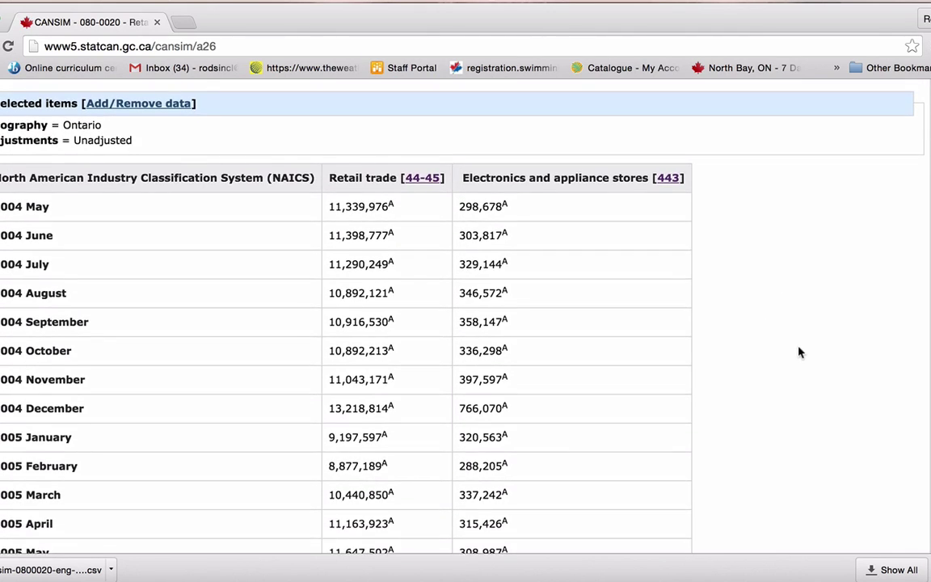
scroll(799, 352, "down", 20)
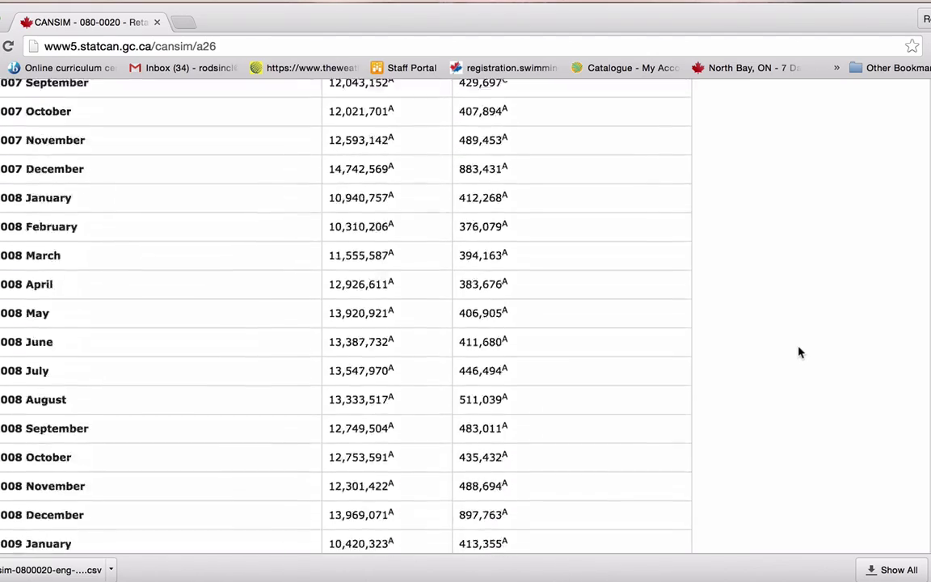
scroll(799, 353, "down", 18)
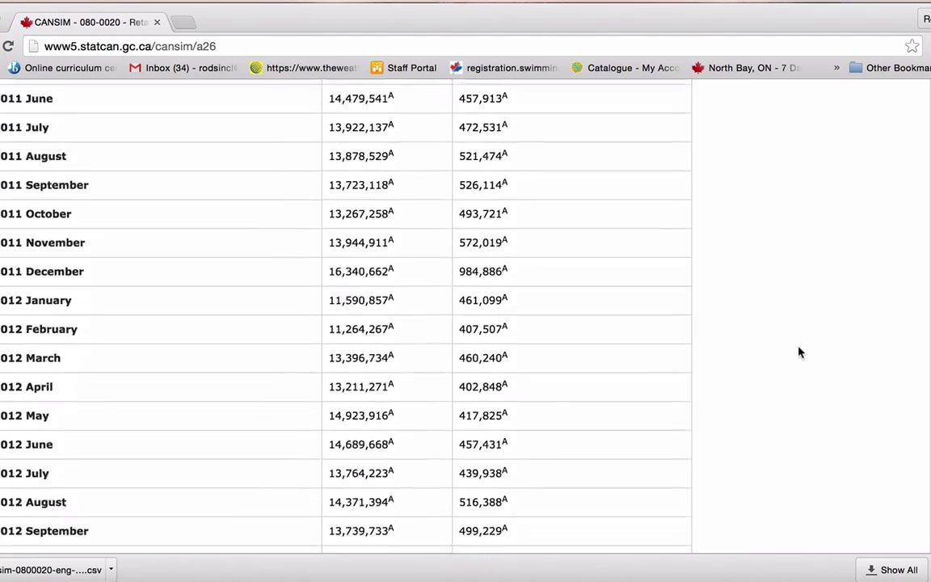
Download the displayed table data as a CSV English spreadsheet with time as rows and open the file in Excel.
scroll(799, 352, "down", 20)
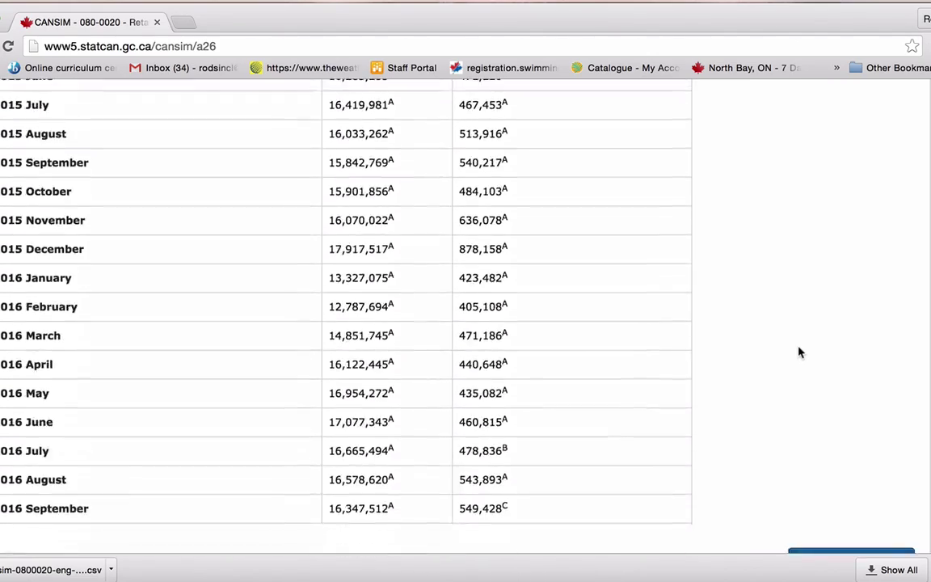
scroll(799, 352, "up", 15)
scroll(799, 353, "up", 20)
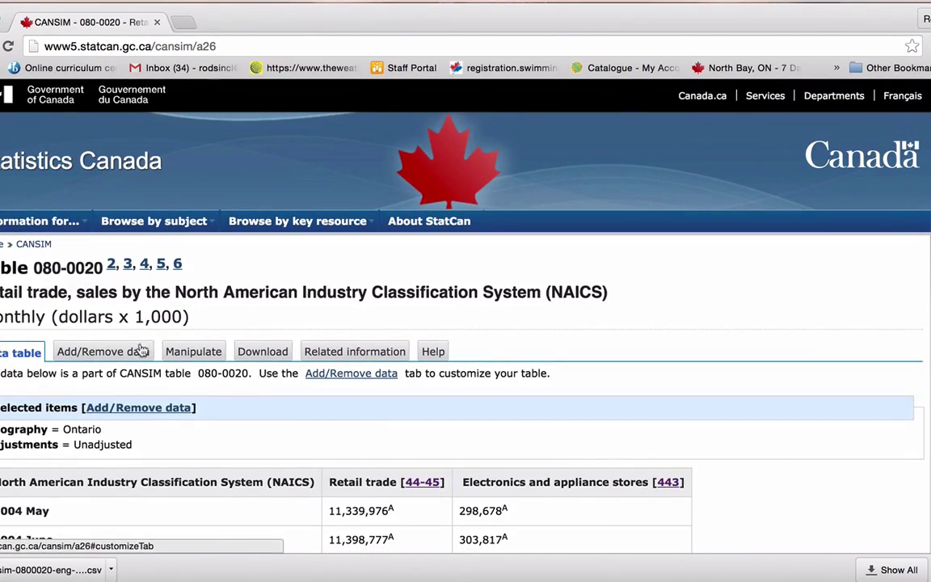
left_click(260, 353)
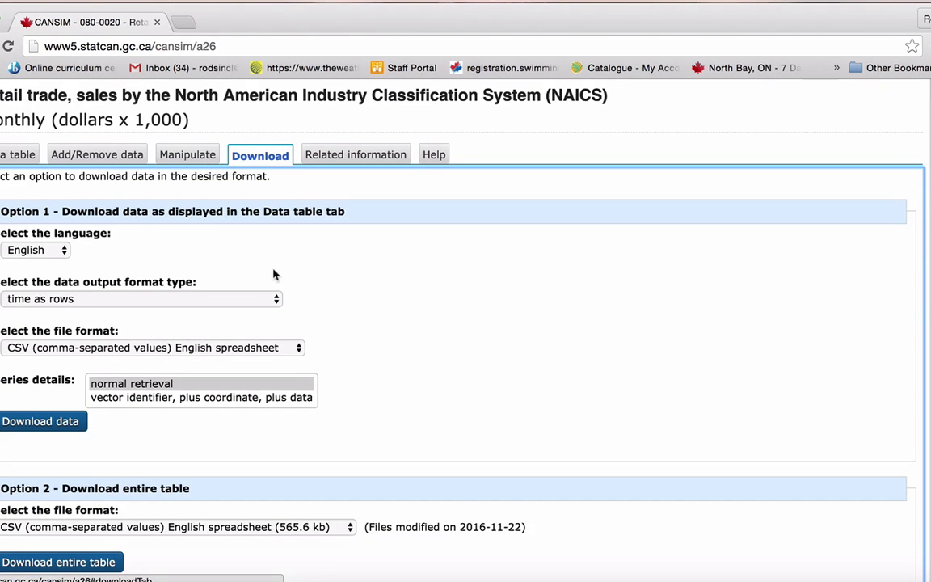
scroll(364, 439, "down", 2)
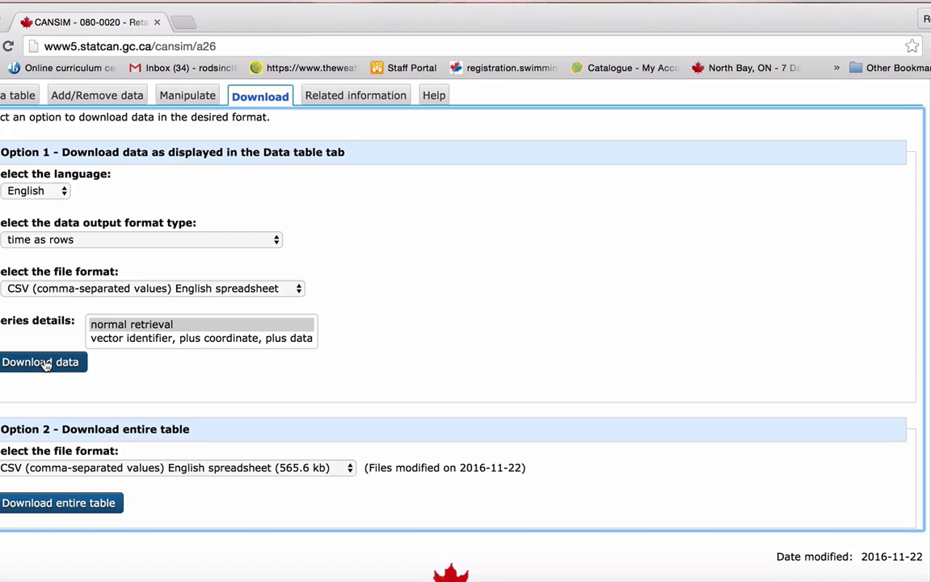
left_click(46, 365)
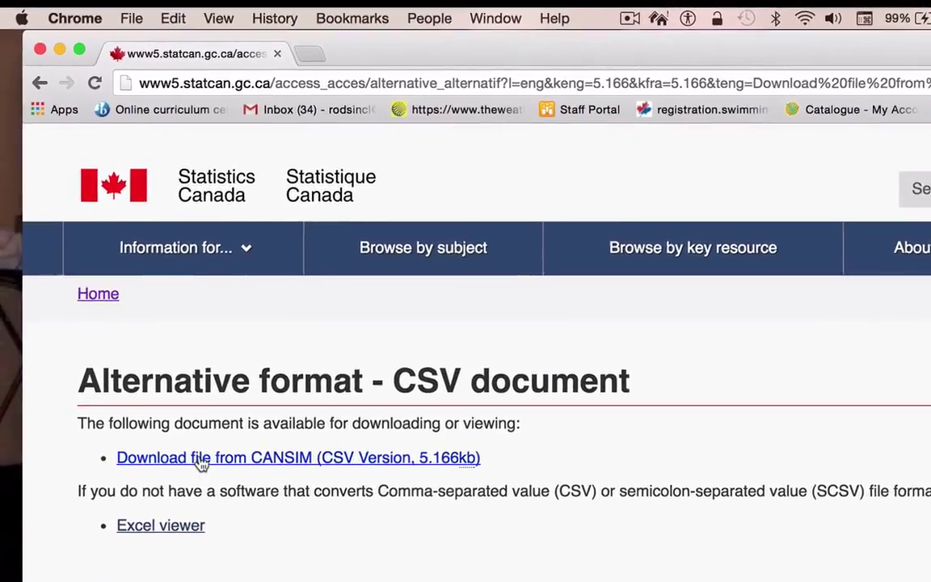
left_click(200, 459)
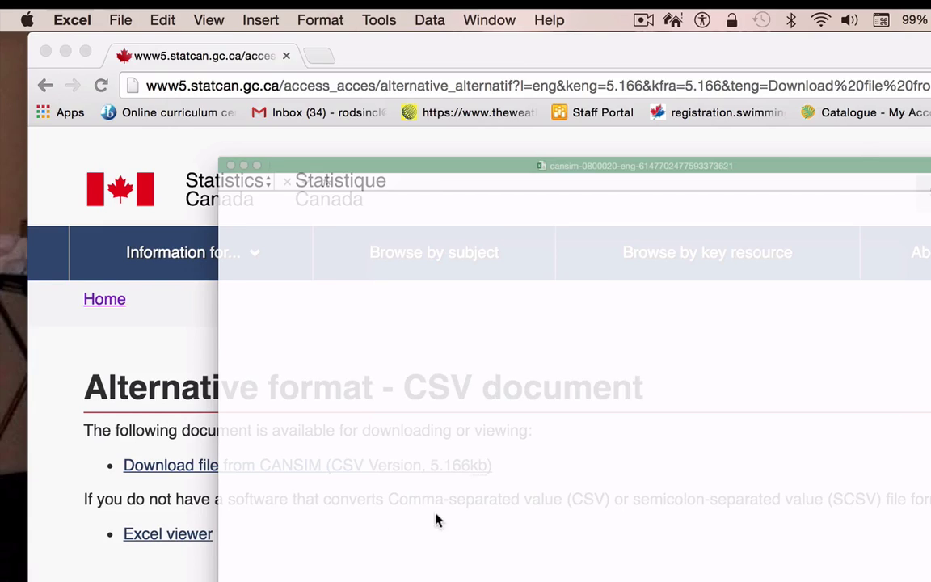
scroll(436, 507, "down", 5)
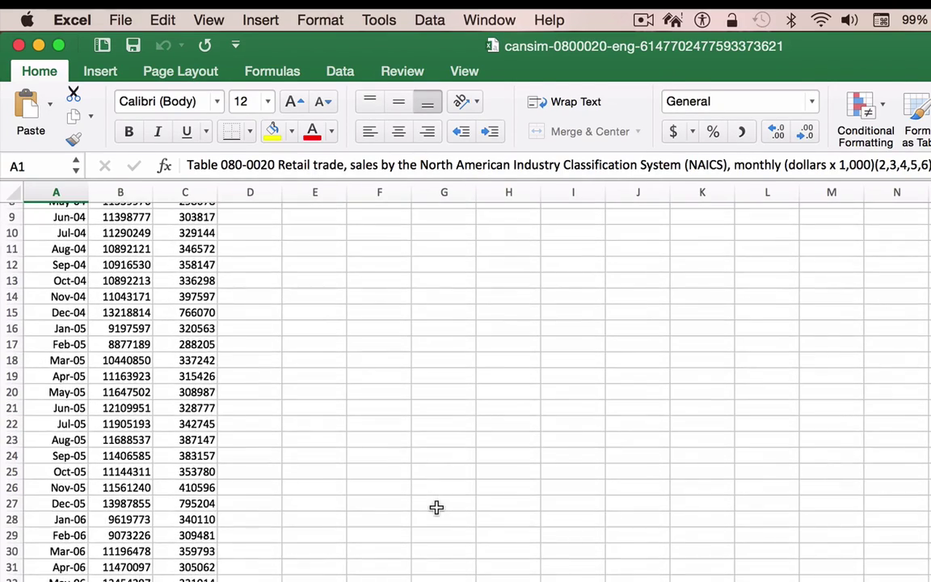
scroll(437, 507, "up", 5)
scroll(437, 507, "down", 1)
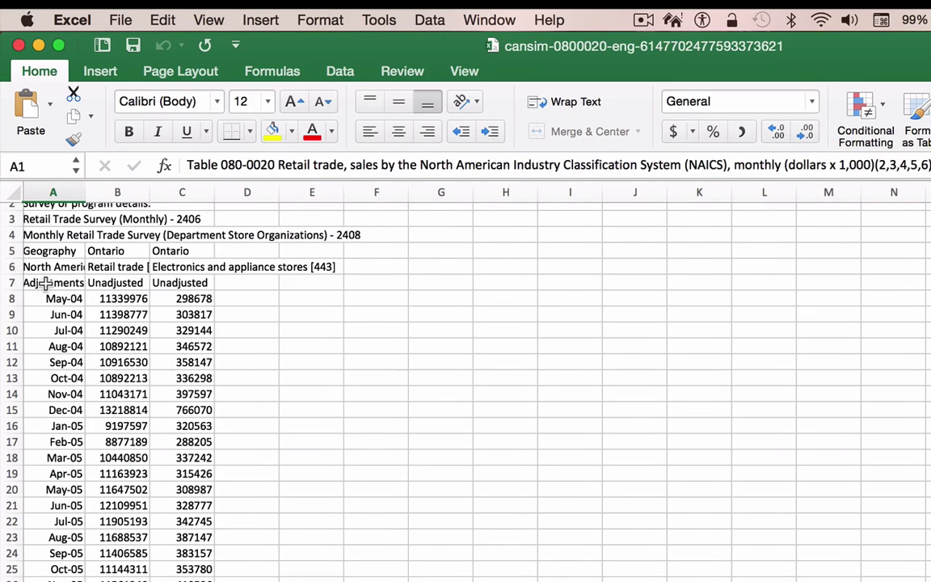
left_click(46, 282)
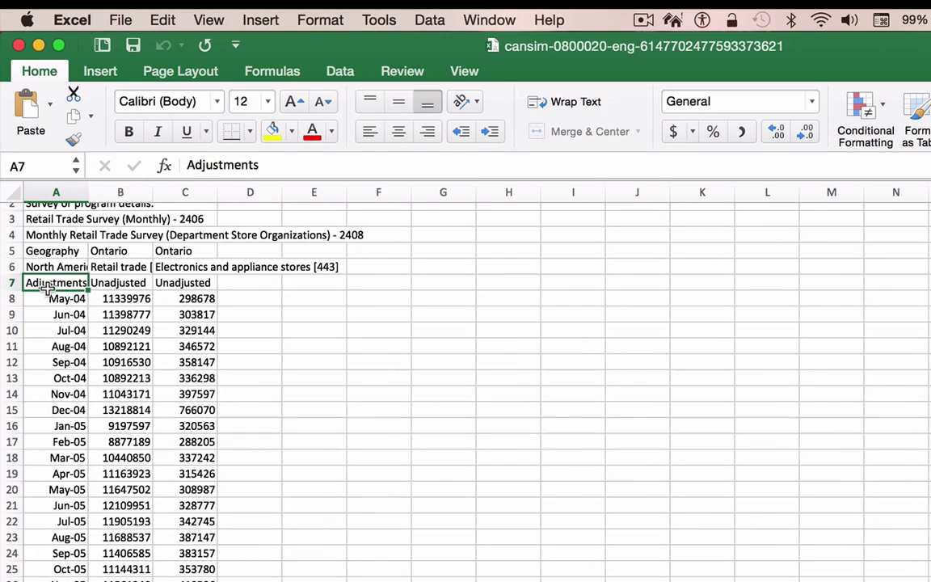
left_click(48, 300)
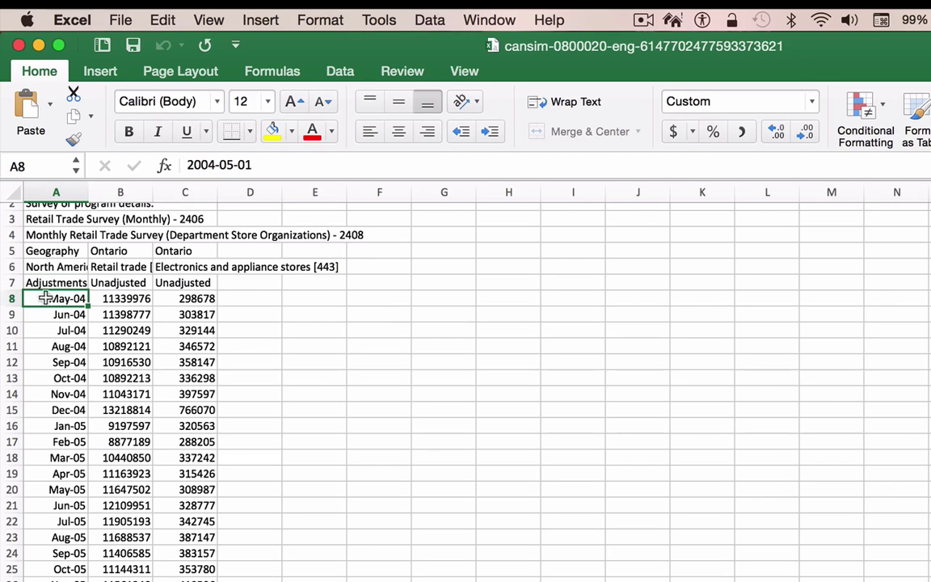
left_click_drag(49, 283, 198, 275)
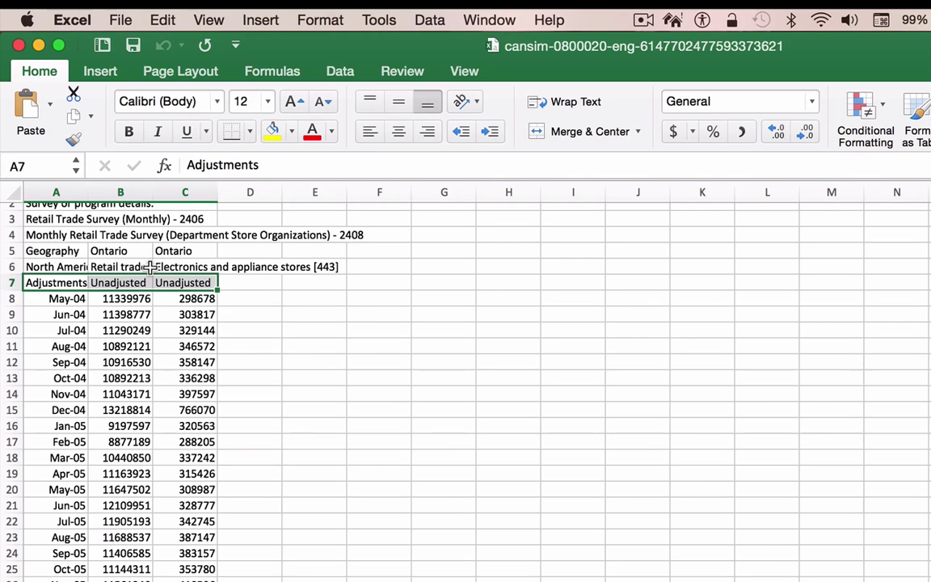
left_click(50, 267)
left_click_drag(55, 255, 184, 273)
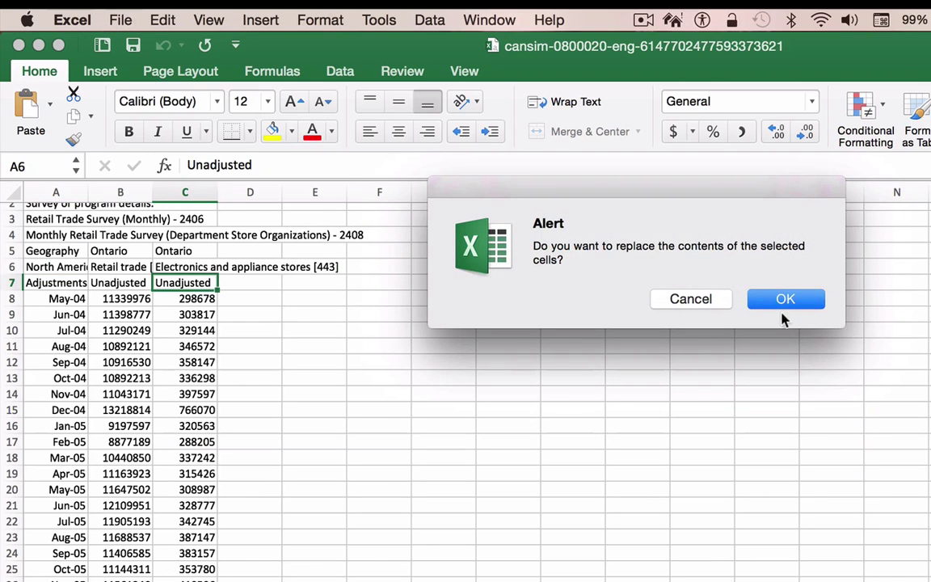
left_click(700, 301)
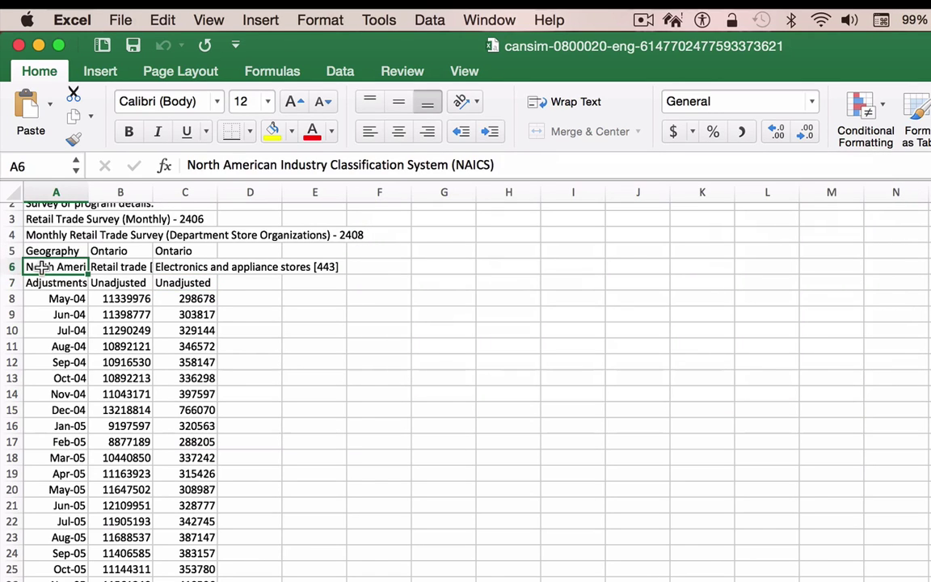
Clear everything from the NAICS and Adjustments header rows in cells A6:E7.
left_click_drag(38, 265, 314, 279)
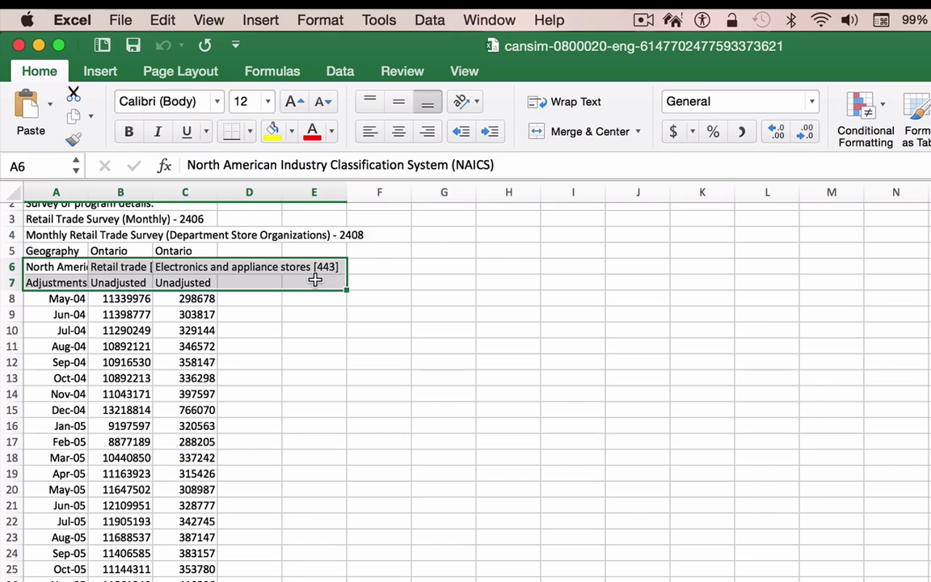
left_click(167, 20)
mouse_move(196, 217)
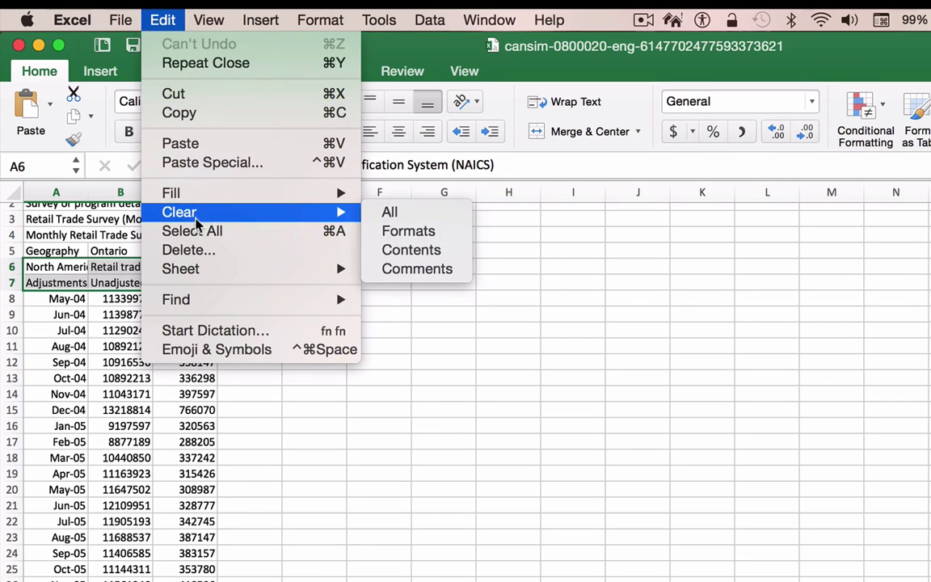
left_click(392, 213)
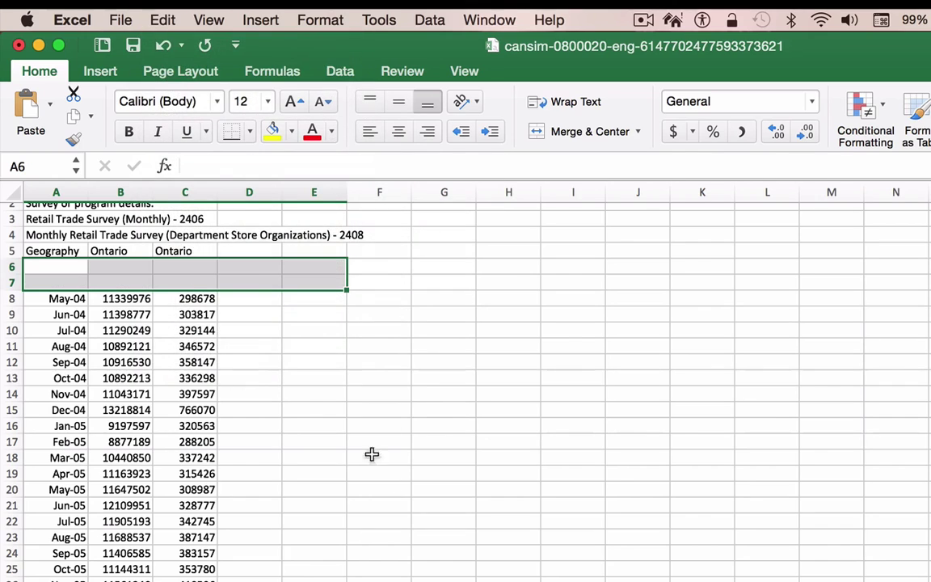
Enter Date as the heading in cell A7, above the months.
double_click(56, 285)
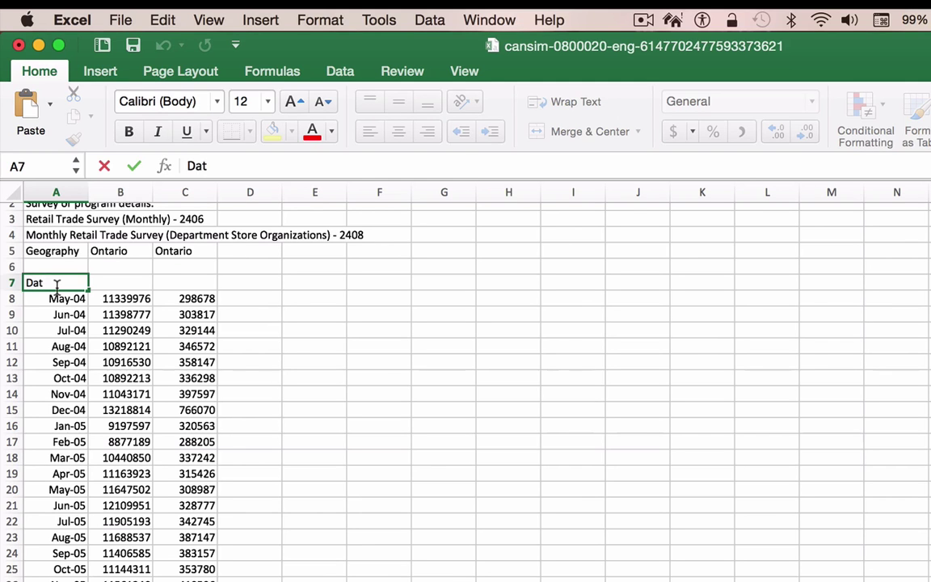
left_click(166, 299)
left_click(116, 285)
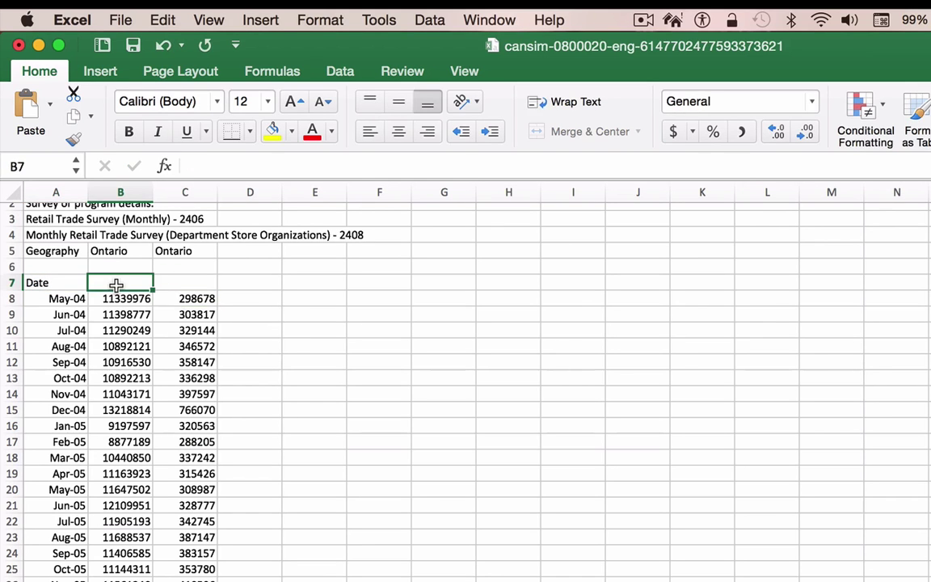
Delete the retail trade cells B7:B156 so the electronics store figures shift left, and enter Sales as the heading in B7.
left_click_drag(116, 284, 117, 476)
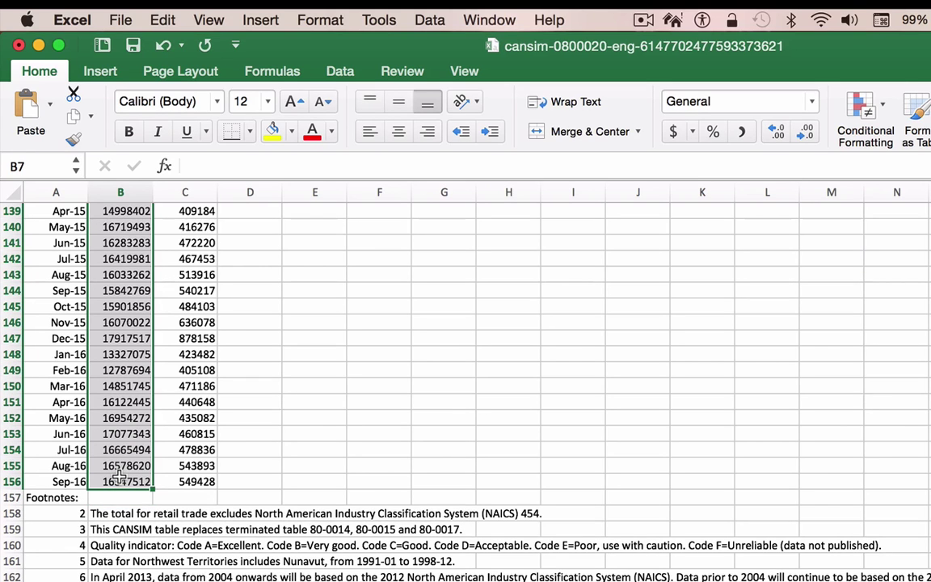
right_click(117, 477)
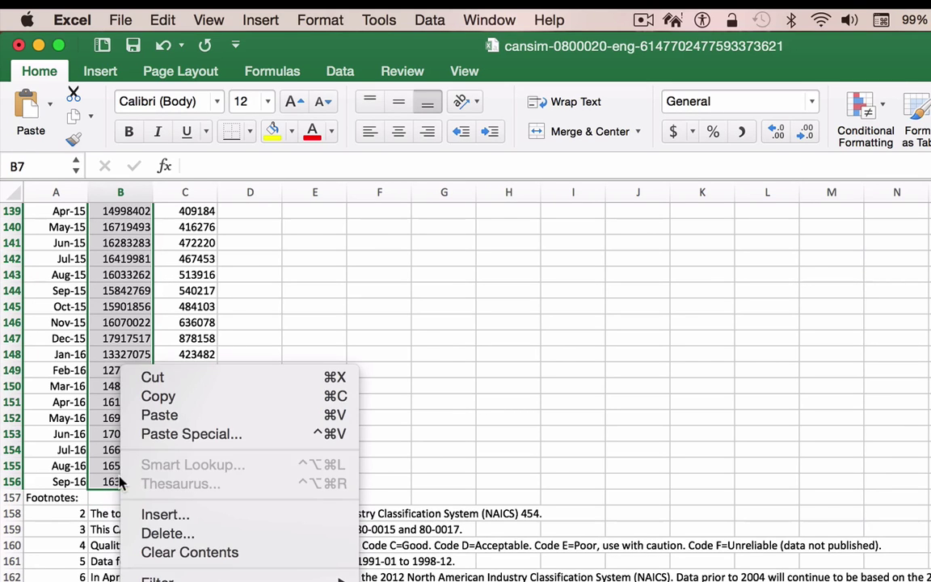
left_click(181, 535)
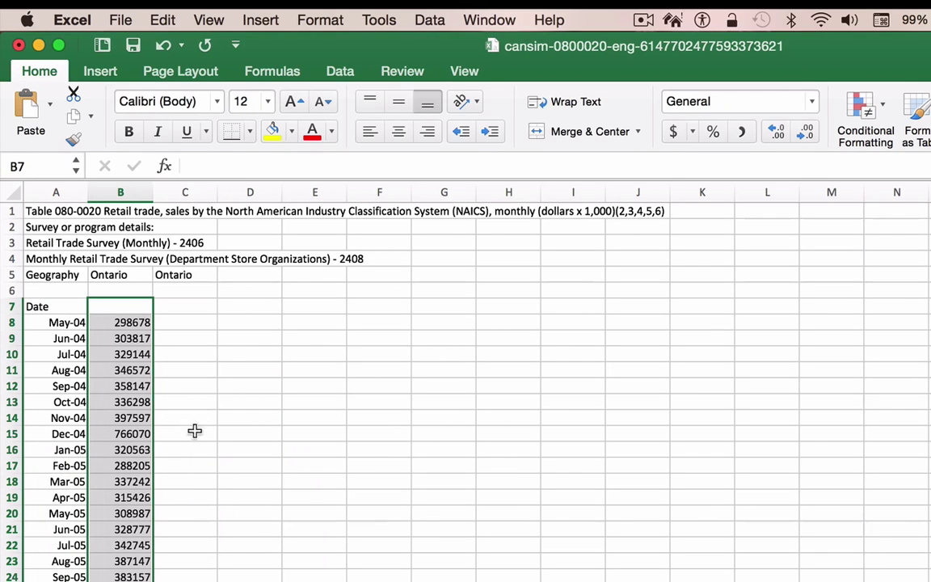
left_click(208, 385)
double_click(108, 307)
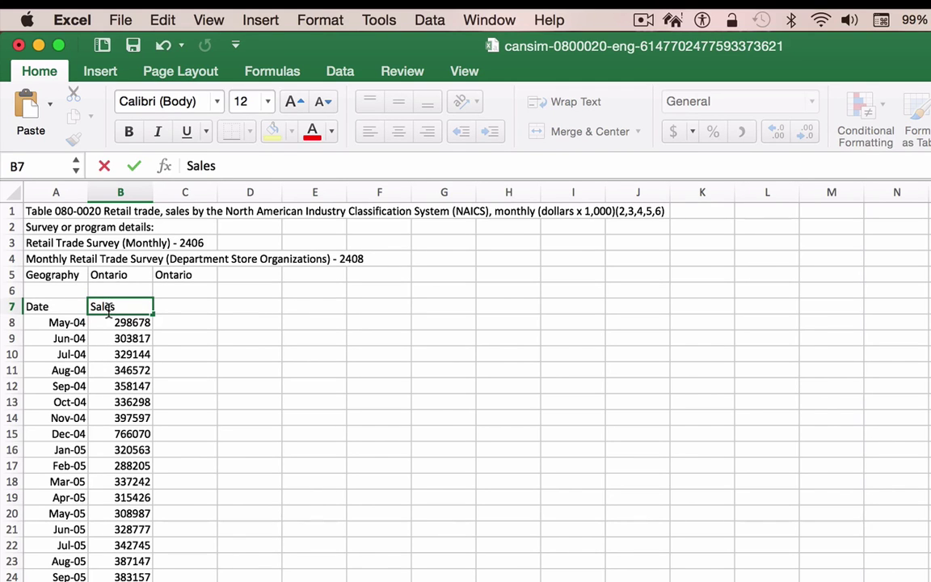
Move the footnotes and source block starting at A157 down to start at A166, leaving a gap below the data.
scroll(200, 456, "down", 20)
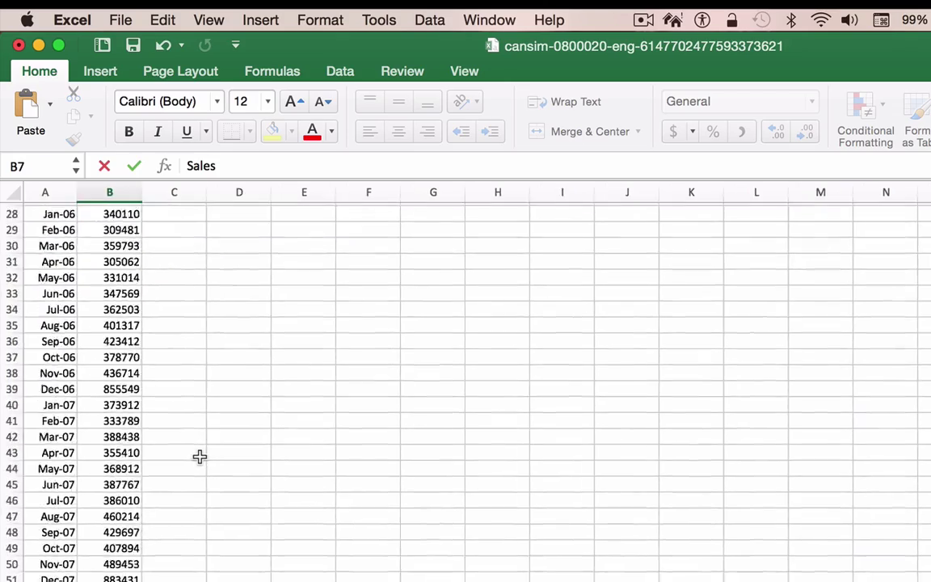
scroll(200, 456, "down", 20)
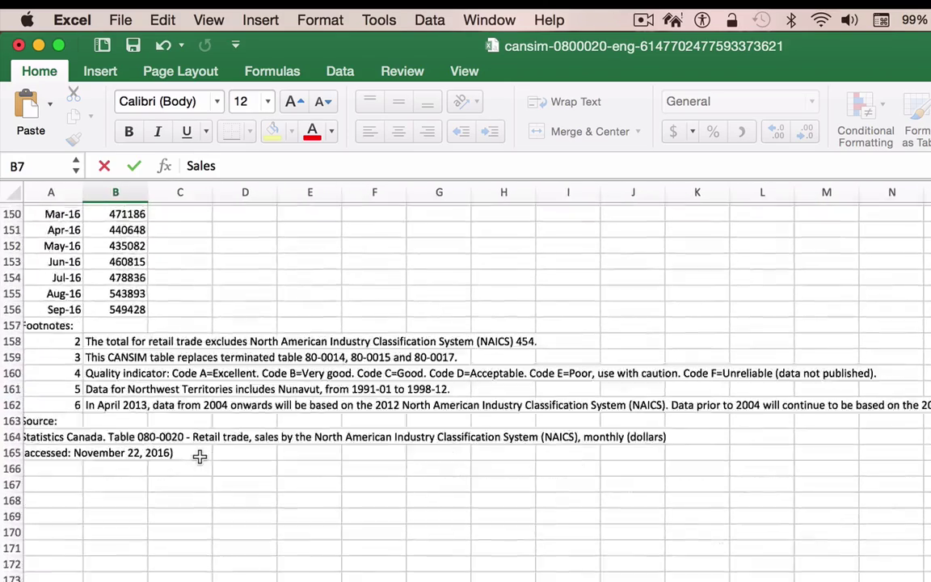
scroll(200, 456, "up", 5)
left_click(37, 522)
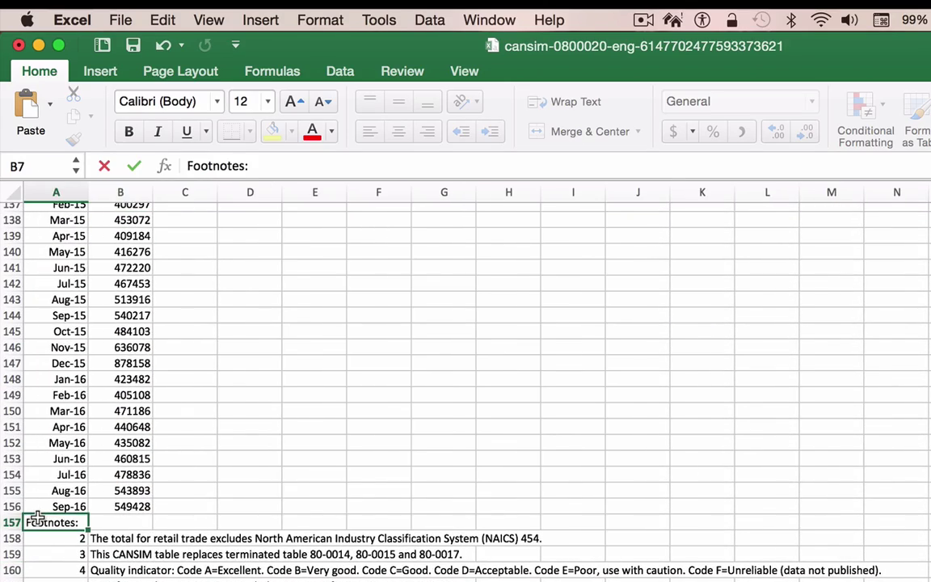
left_click_drag(32, 522, 930, 579)
key("super+x")
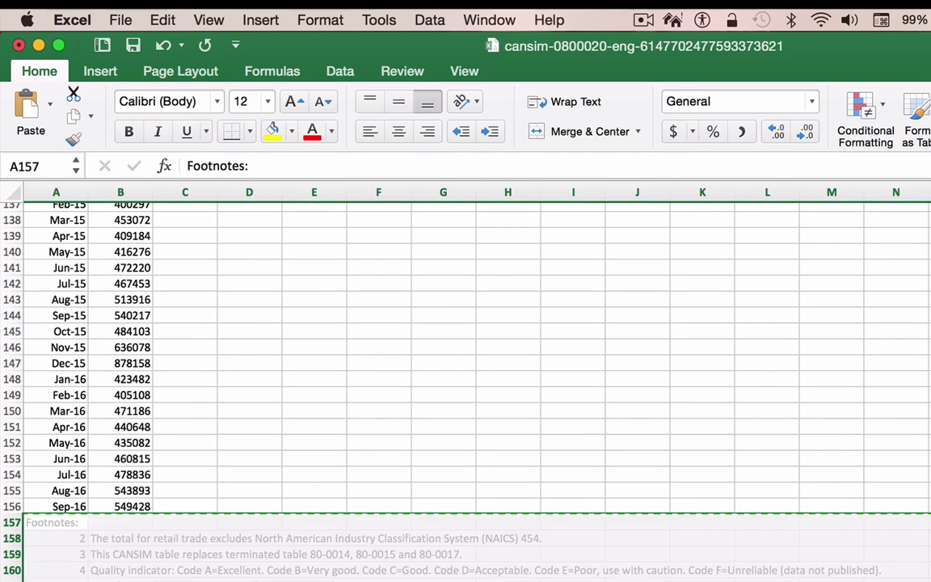
key("Down")
key("Down")
key("Down")
key("Down")
key("Down")
key("Down")
key("Down")
key("Down")
key("Down")
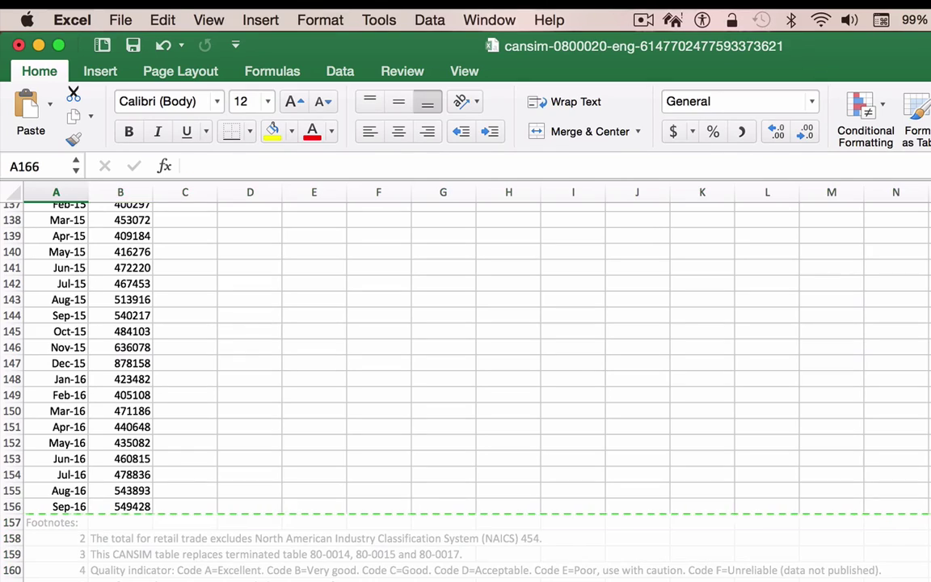
key("super+v")
Format A7:B156 as a table with headers, using a light style with a solid blue header row.
scroll(420, 388, "up", 20)
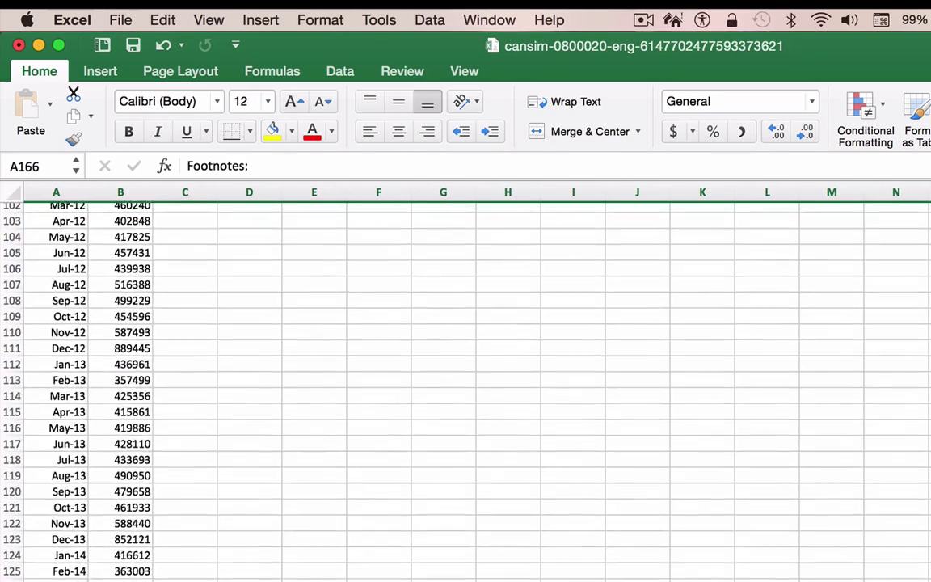
scroll(115, 480, "up", 10)
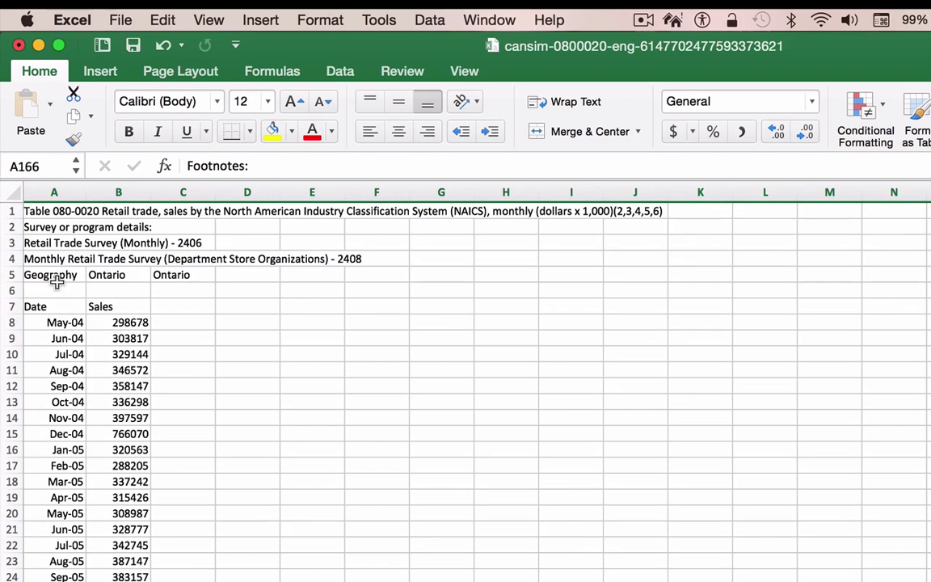
left_click(97, 322)
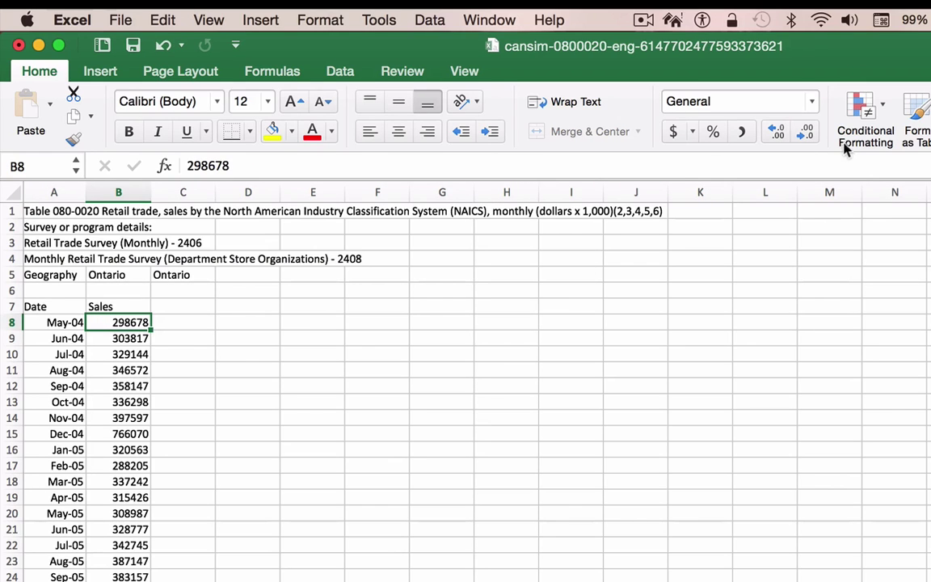
left_click(917, 117)
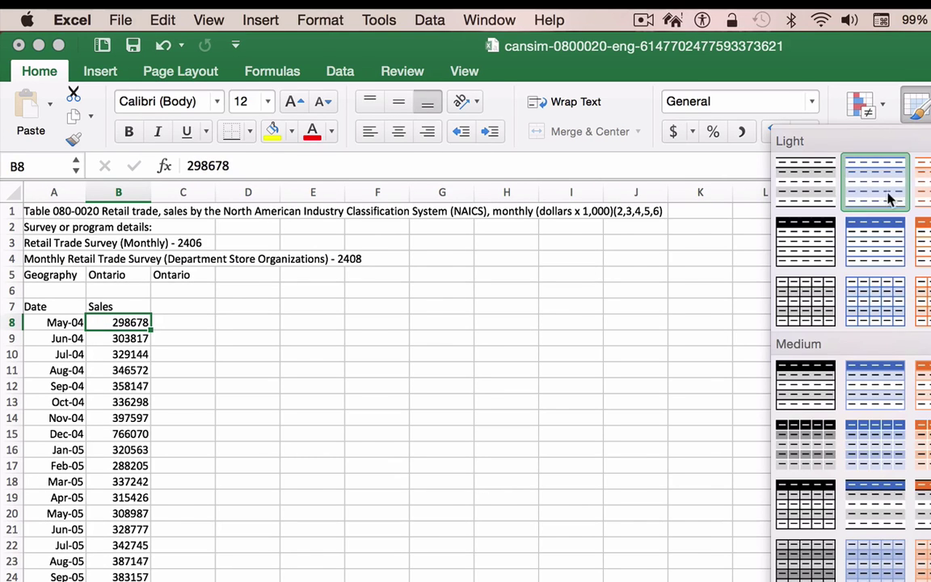
left_click(873, 252)
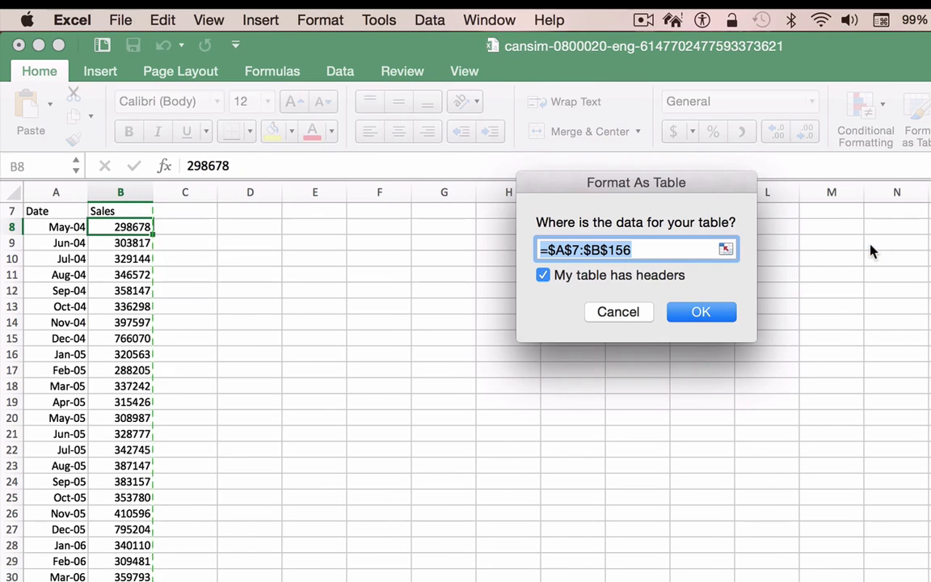
left_click(700, 312)
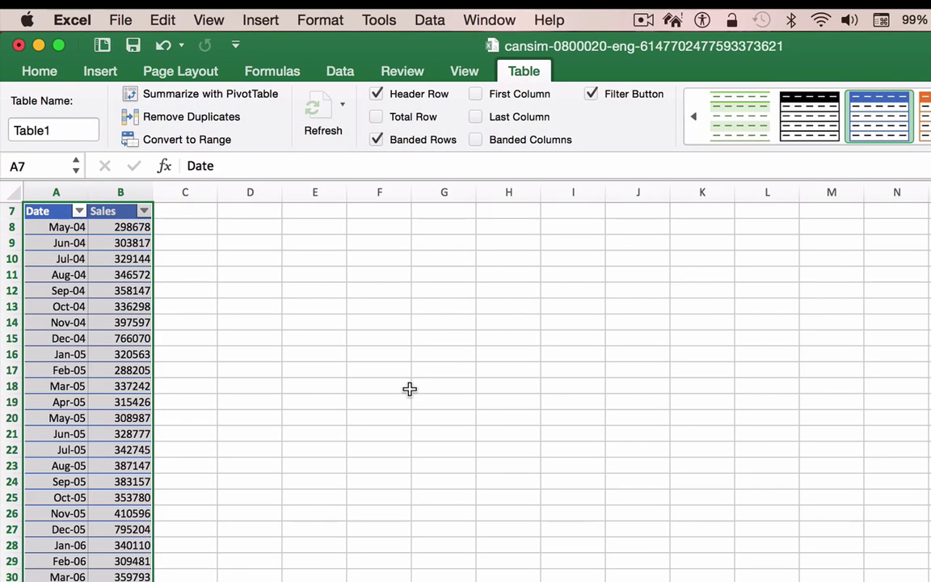
left_click(410, 388)
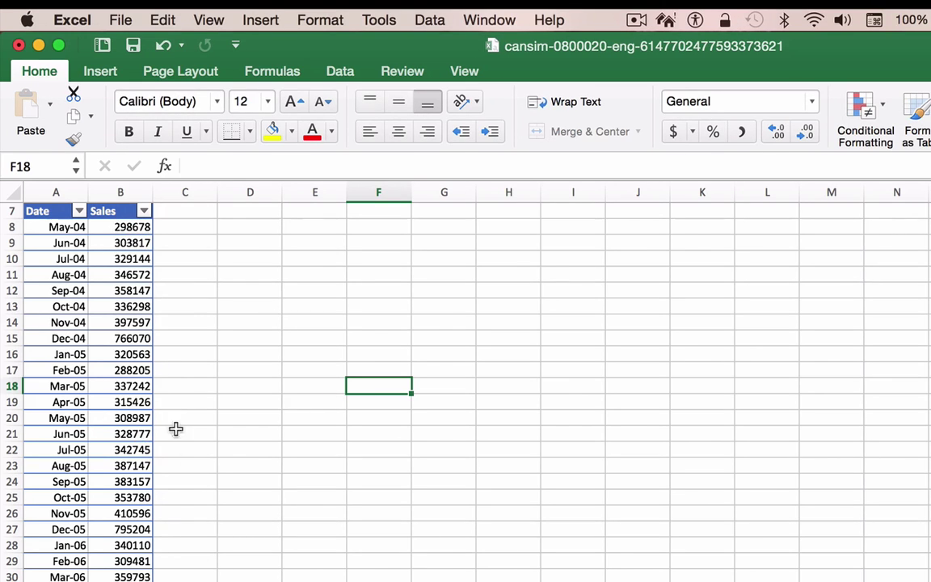
left_click(136, 275)
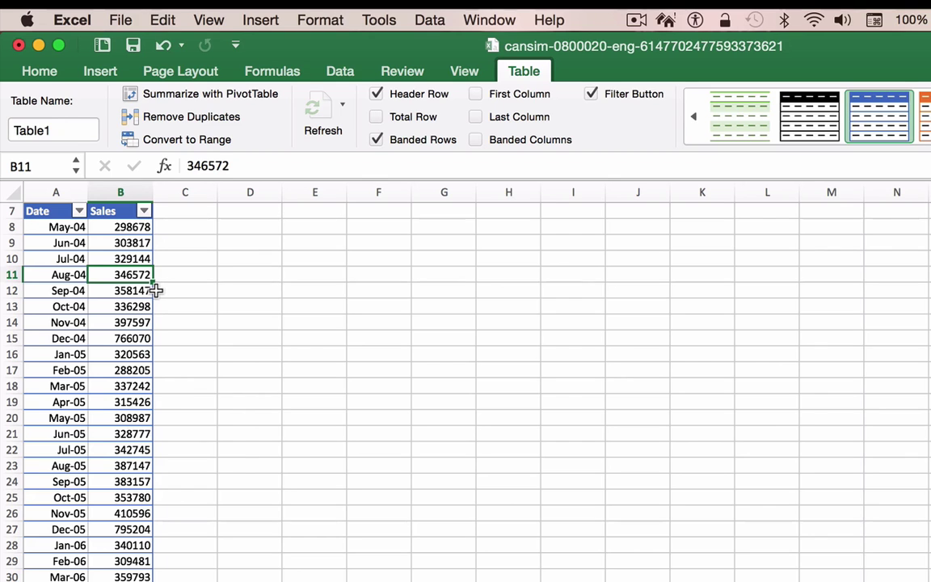
scroll(240, 390, "down", 3)
scroll(241, 391, "up", 5)
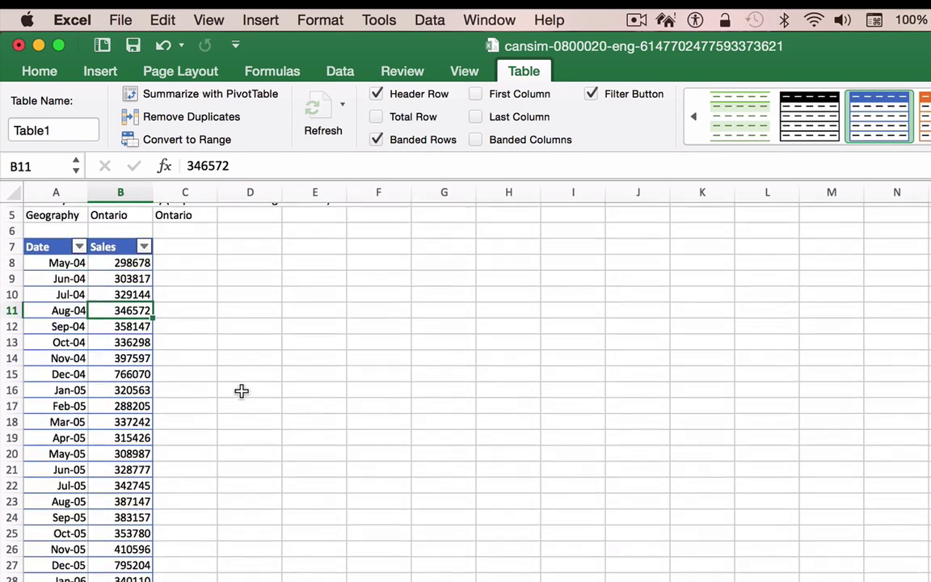
scroll(241, 390, "up", 4)
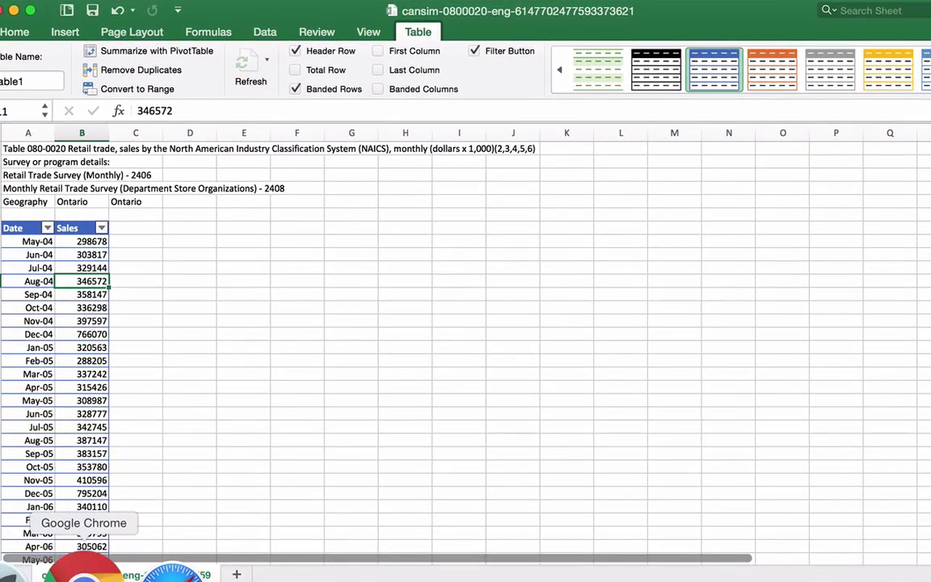
Switch to Google Chrome and return to the Statistics Canada home page.
left_click(83, 574)
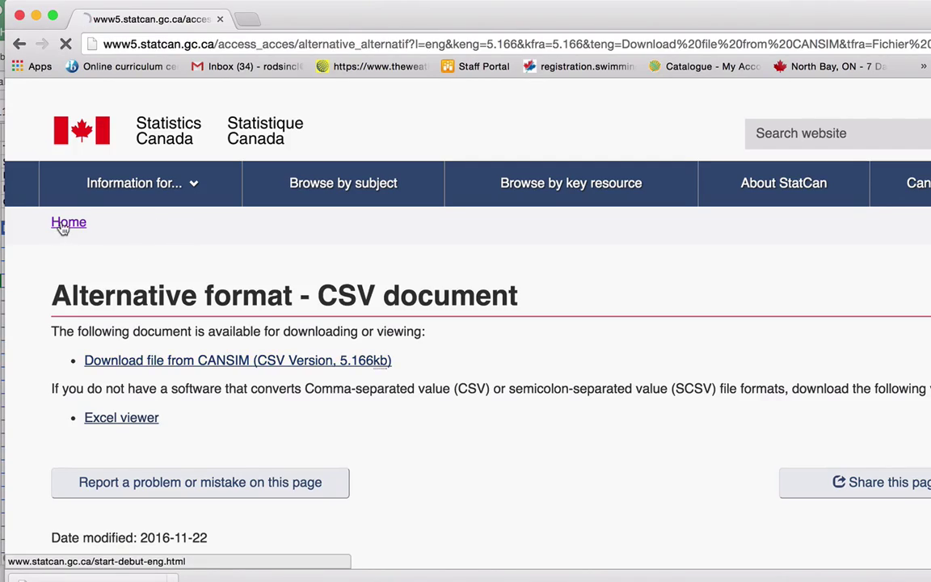
scroll(196, 328, "down", 7)
scroll(196, 328, "up", 4)
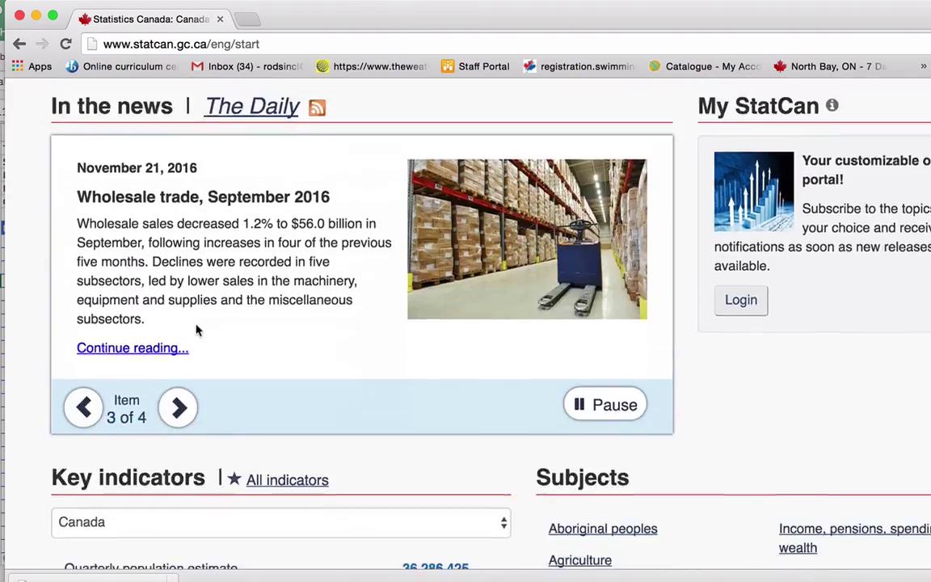
scroll(197, 505, "up", 1)
scroll(197, 328, "down", 4)
scroll(193, 146, "up", 7)
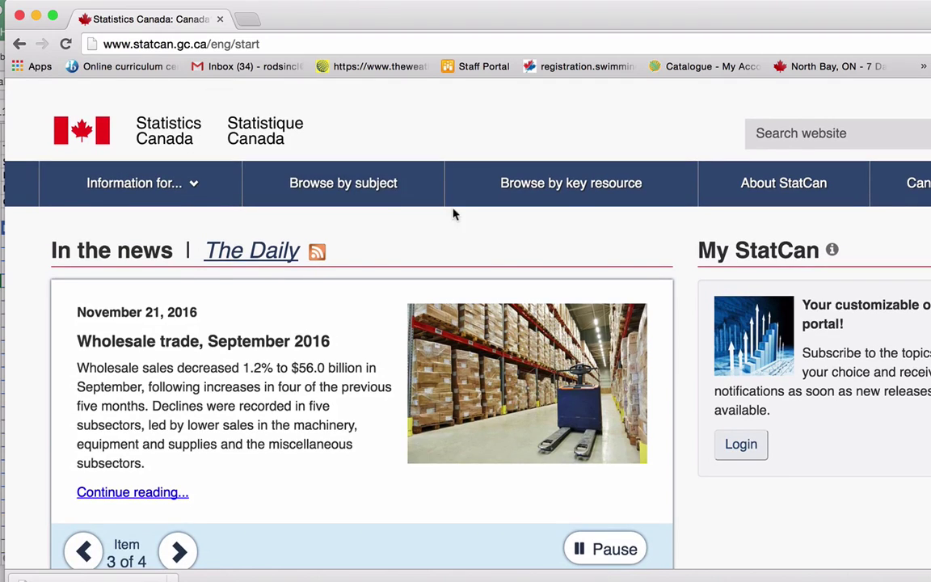
Search the Statistics Canada website for Cansim and open the CANSIM - Canadian socioeconomic database result.
left_click(801, 133)
type("Cansim")
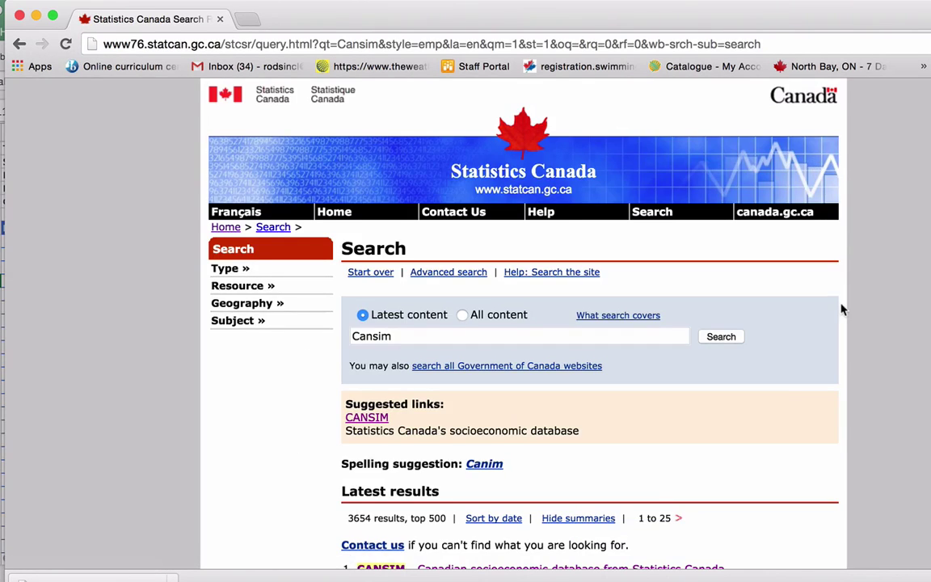
scroll(821, 301, "down", 4)
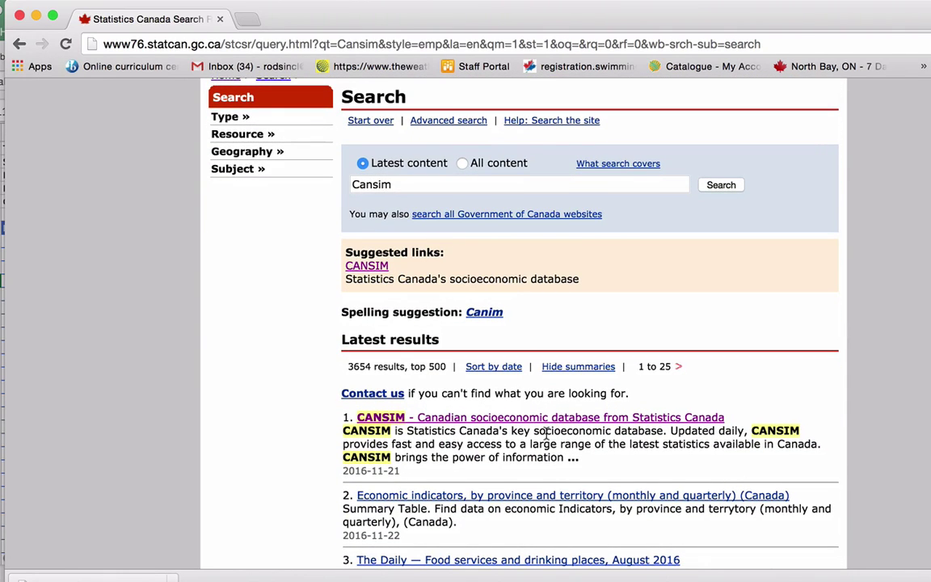
left_click(480, 417)
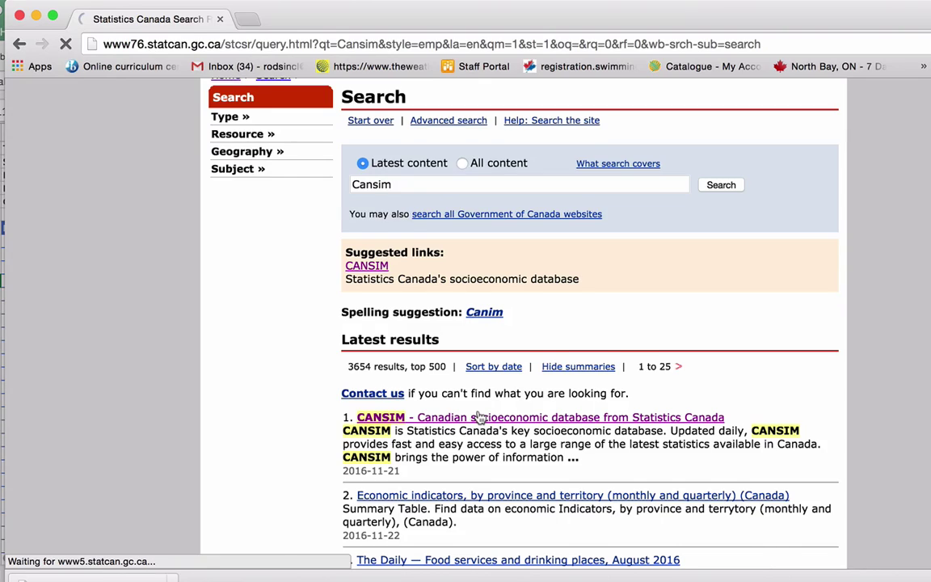
Browse CANSIM by subject to Children and youth, Crime and justice (youth), and open table 251-0009 on youth commencing correctional services.
scroll(479, 417, "down", 10)
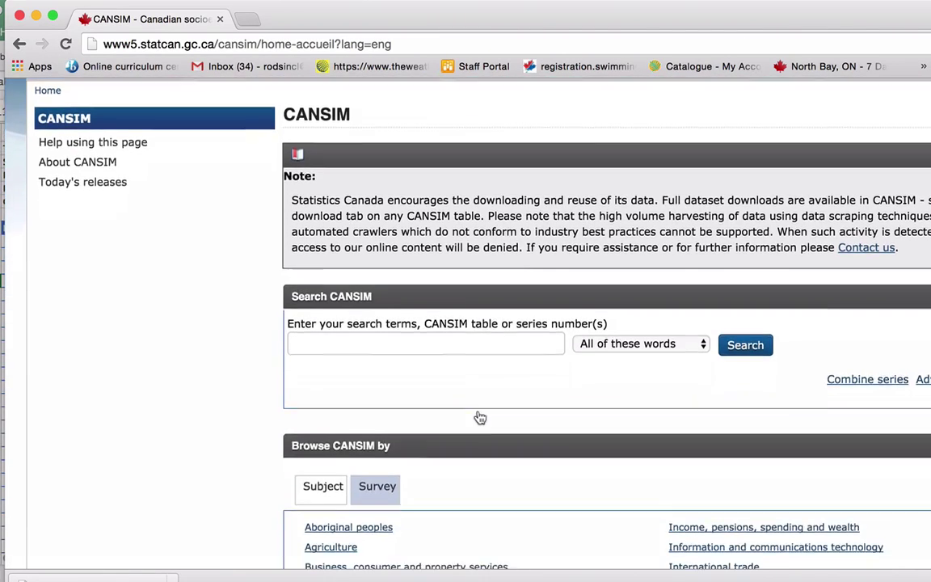
scroll(480, 418, "down", 1)
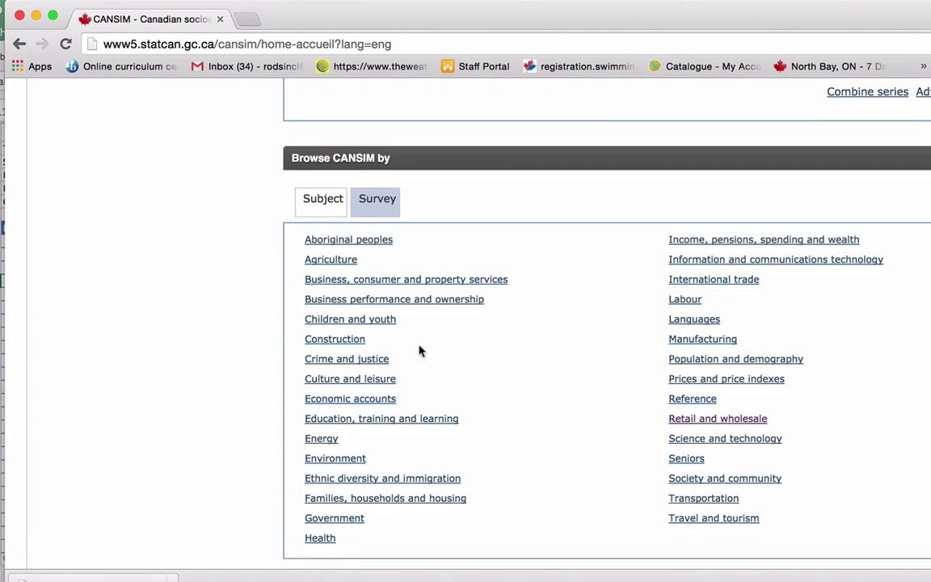
left_click(366, 321)
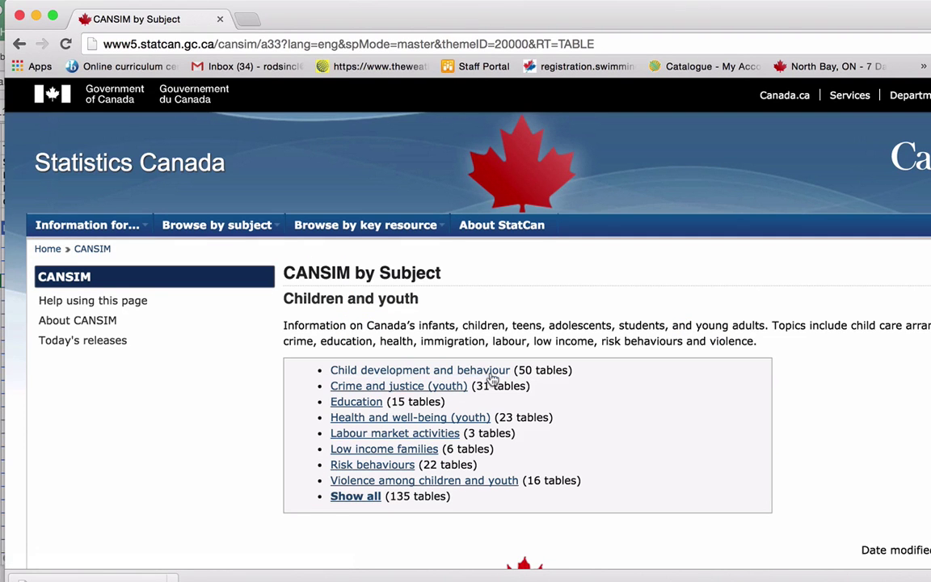
left_click(398, 386)
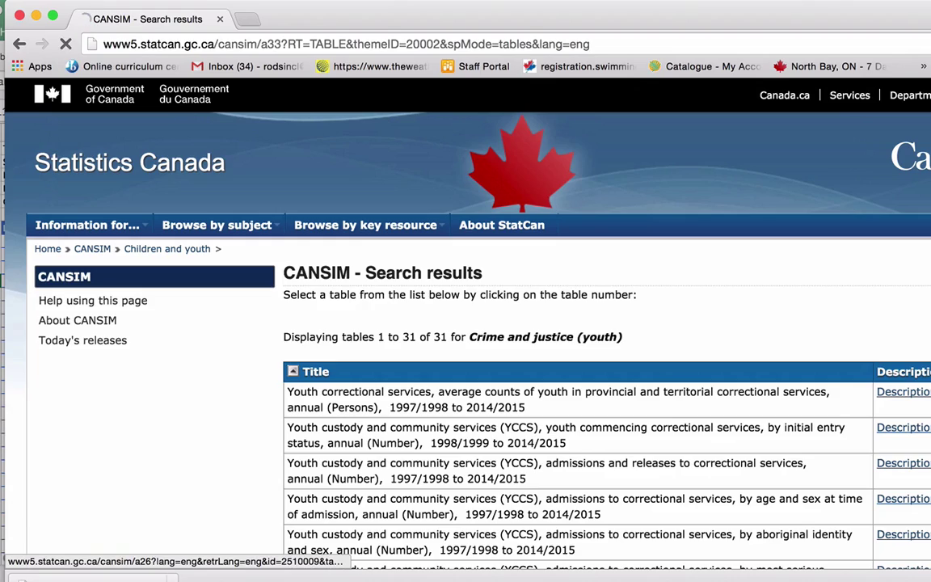
Look through the youth correctional services figures by province and territory, down to the footnotes.
scroll(635, 422, "down", 2)
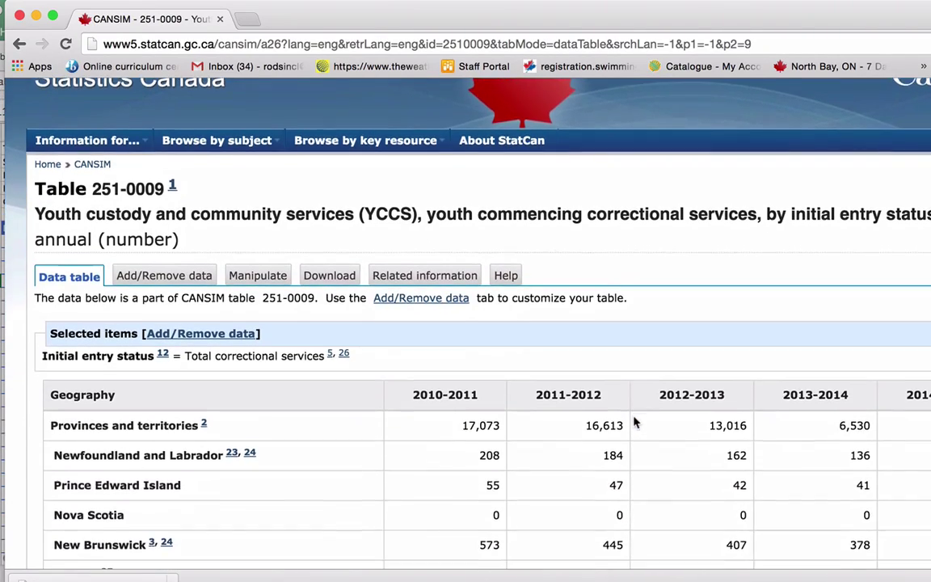
scroll(635, 422, "down", 8)
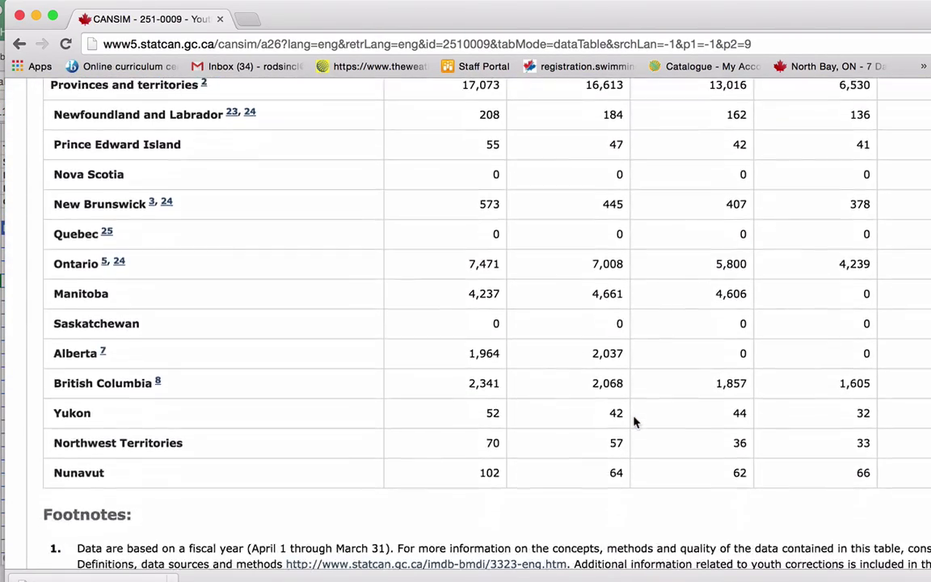
scroll(635, 422, "up", 10)
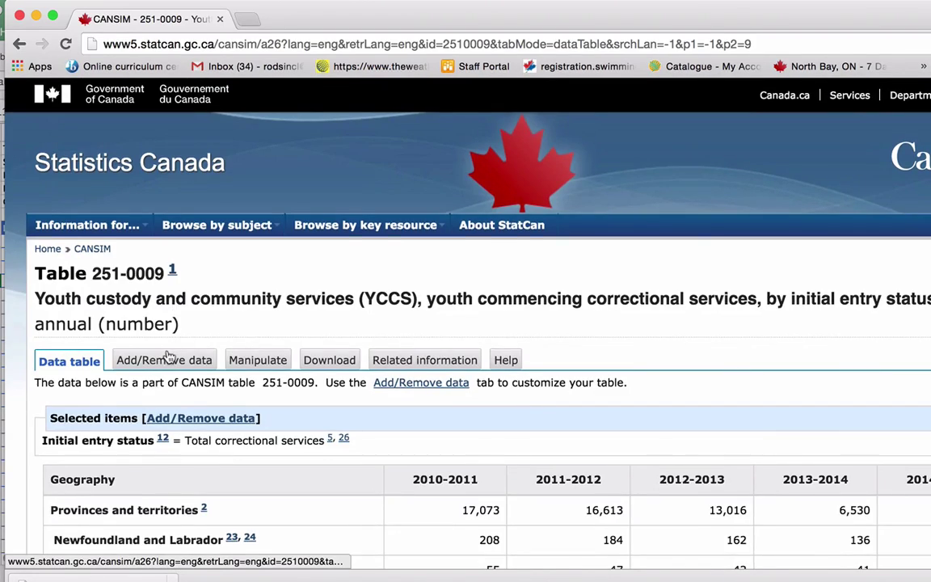
Open the Add/Remove data options for the table and review the entry status, time frame and screen output format choices.
left_click(158, 359)
scroll(302, 349, "down", 2)
scroll(299, 350, "down", 4)
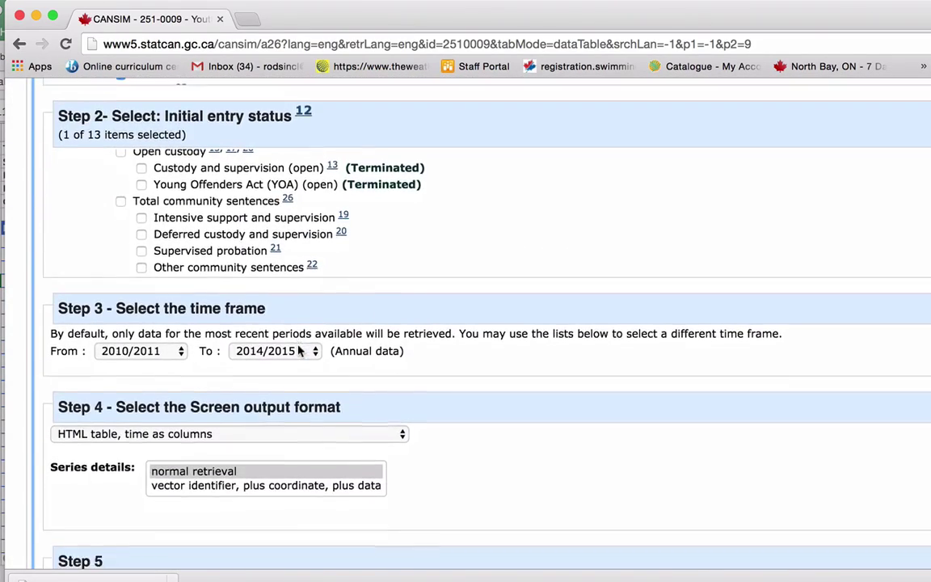
scroll(298, 350, "up", 1)
scroll(299, 350, "down", 6)
scroll(298, 350, "up", 18)
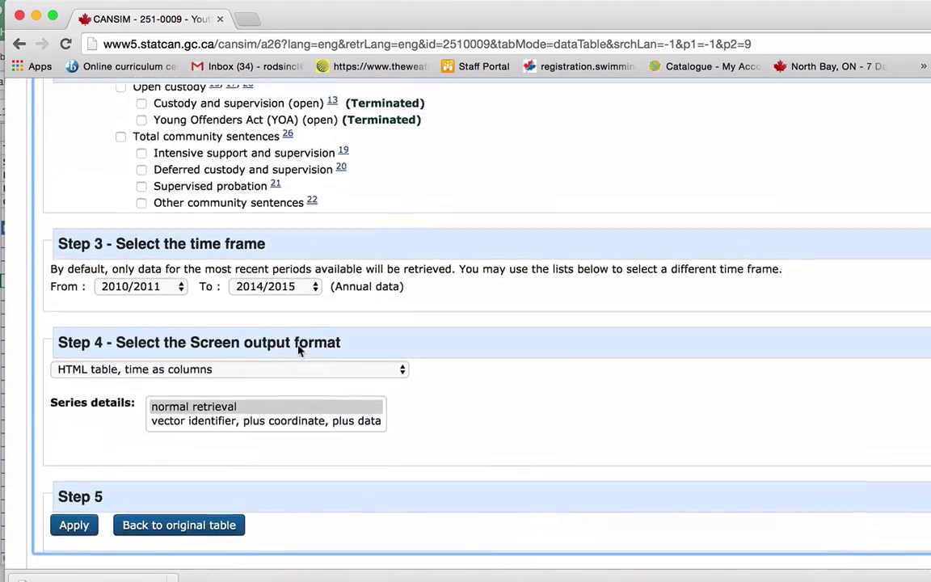